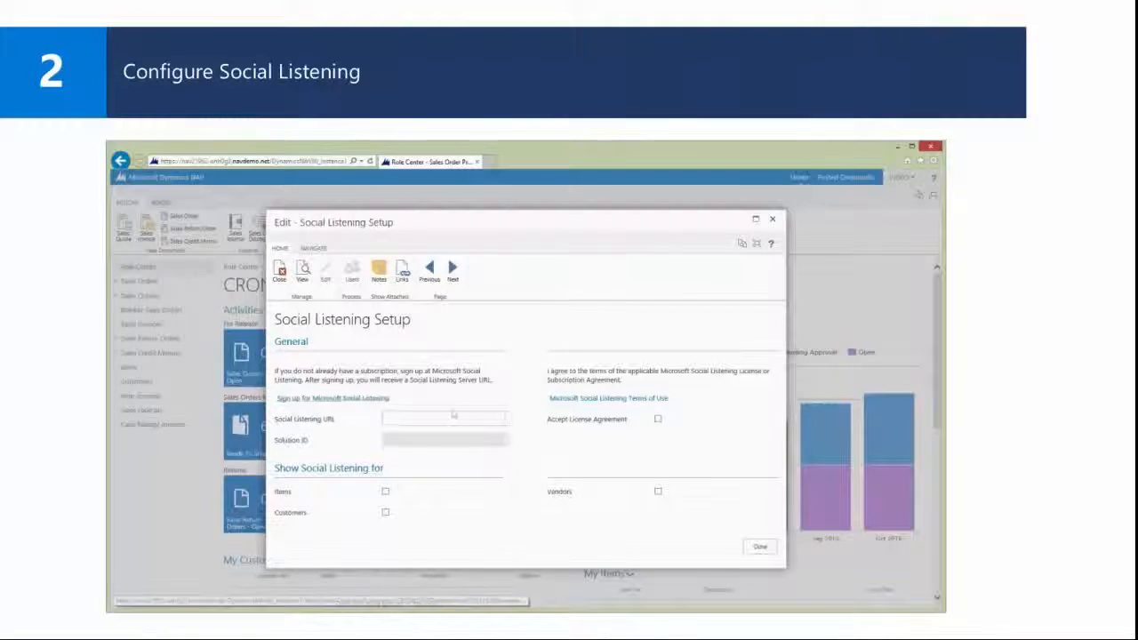
Step: Paste the copied listening-prod.dynamics.com/app/92 address as the Social Listening URL and close the Social Listening Setup
right_click(418, 417)
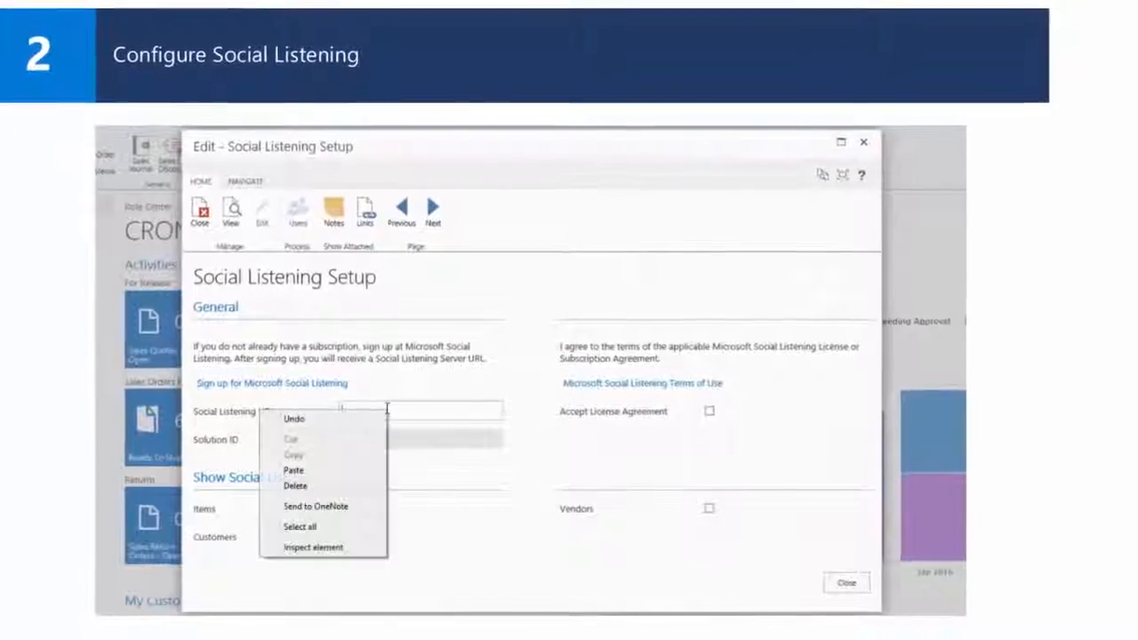
left_click(295, 469)
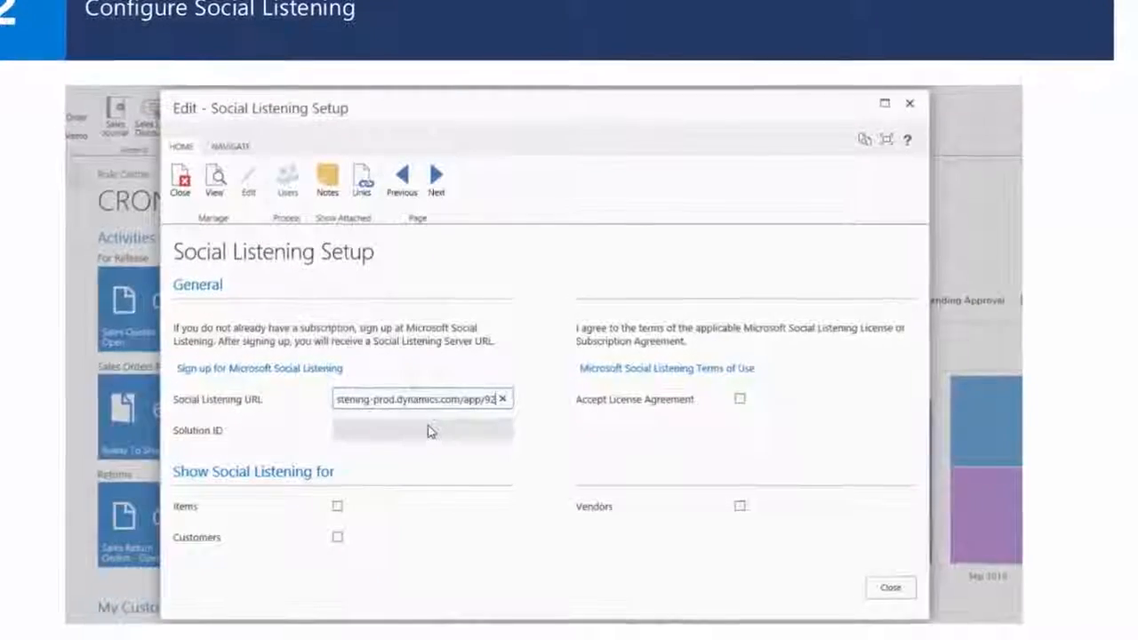
key("Tab")
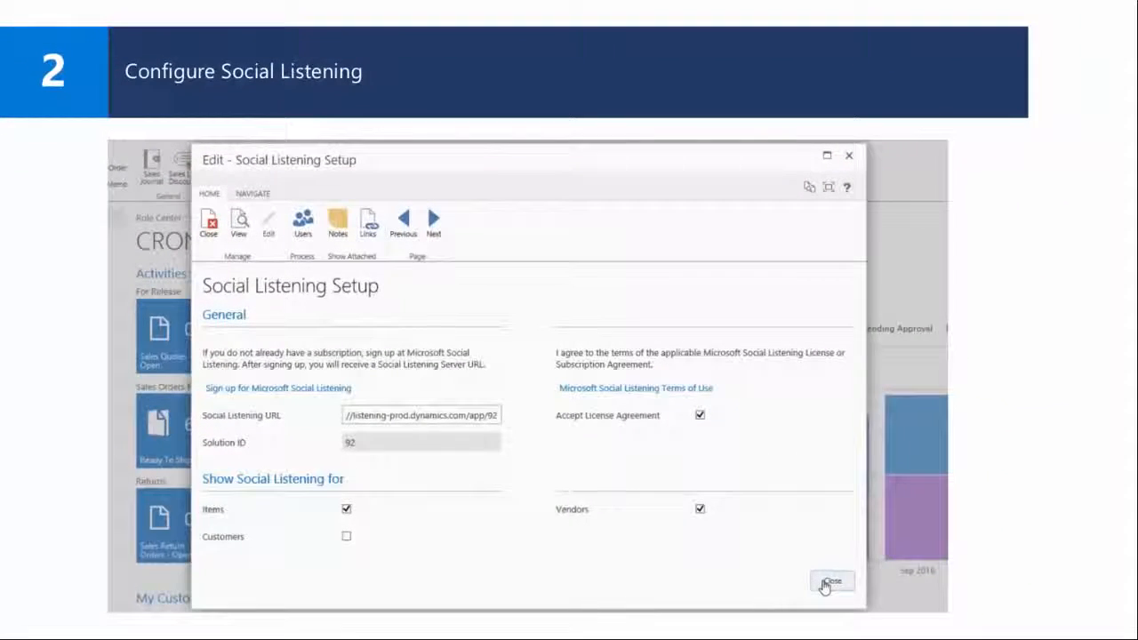
left_click(827, 583)
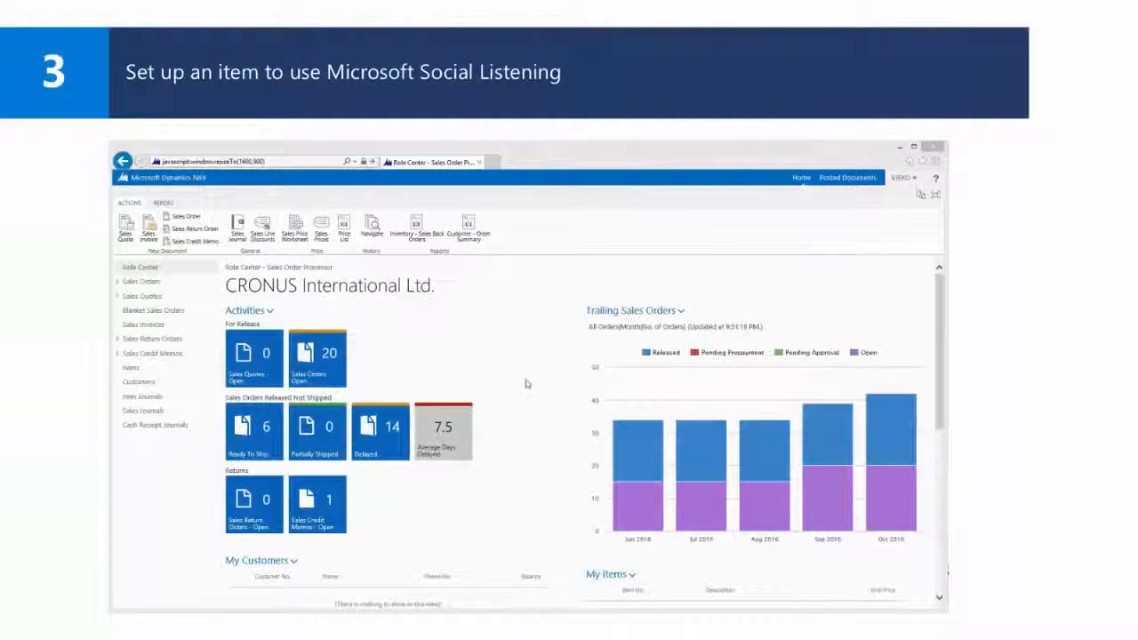
Step: Open the search topic setup for item 1000 Bicycle from the Items list and go to Microsoft Social Listening to set up the topic
left_click(130, 368)
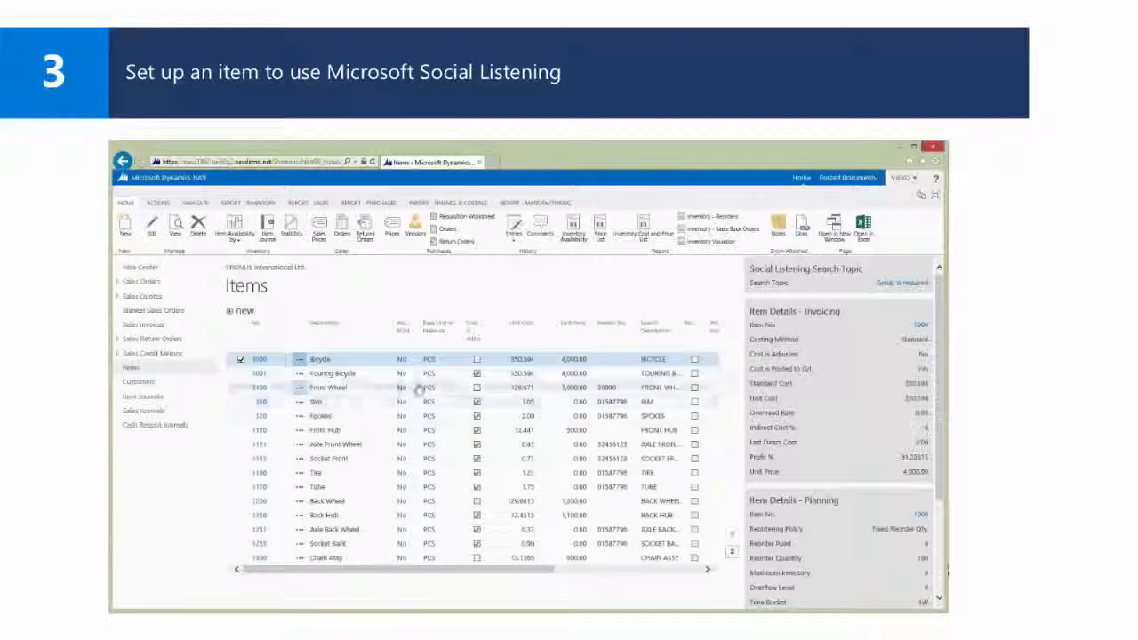
left_click(887, 284)
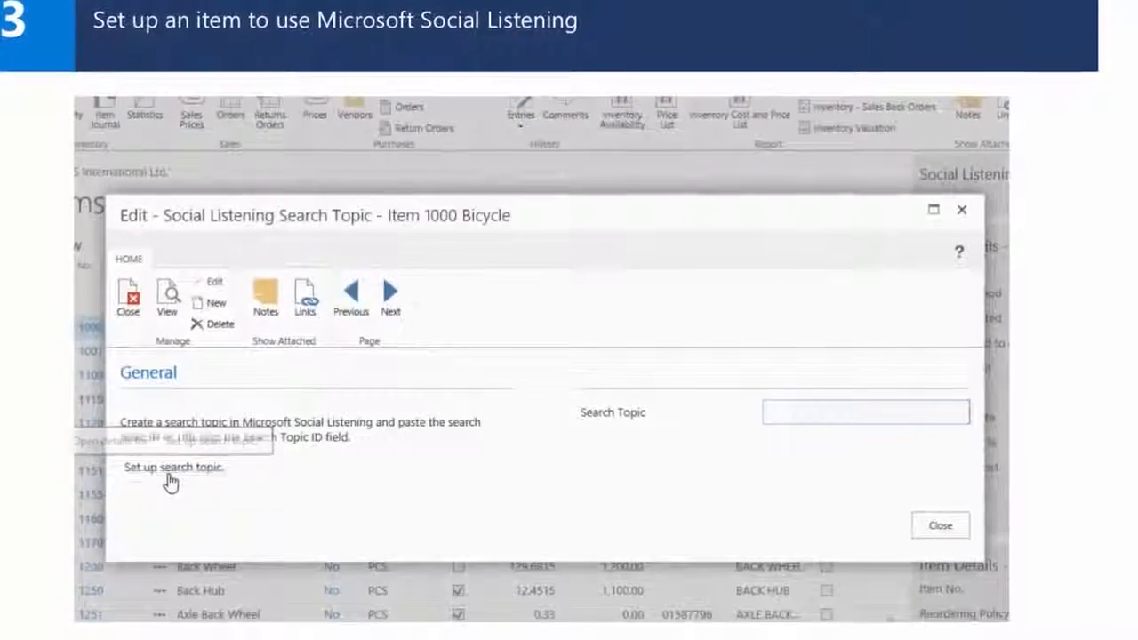
left_click(169, 470)
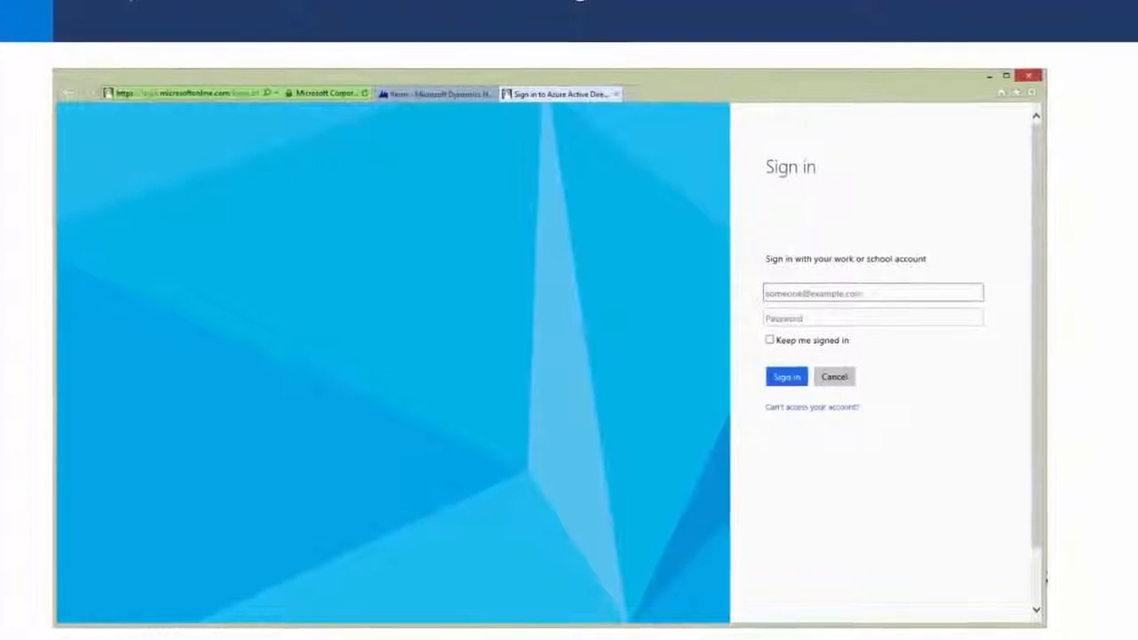
Step: Sign in with the administrator account's e-mail and password, and accept updating the stored password
left_click(842, 300)
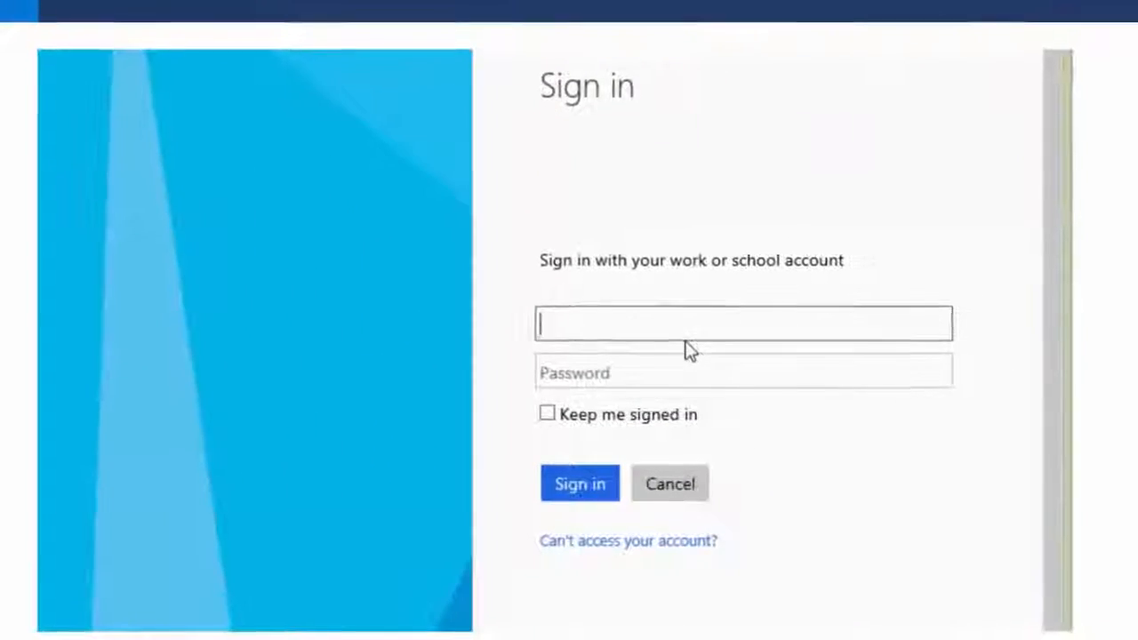
type("Ad")
key("Down")
key("Return")
type("****")
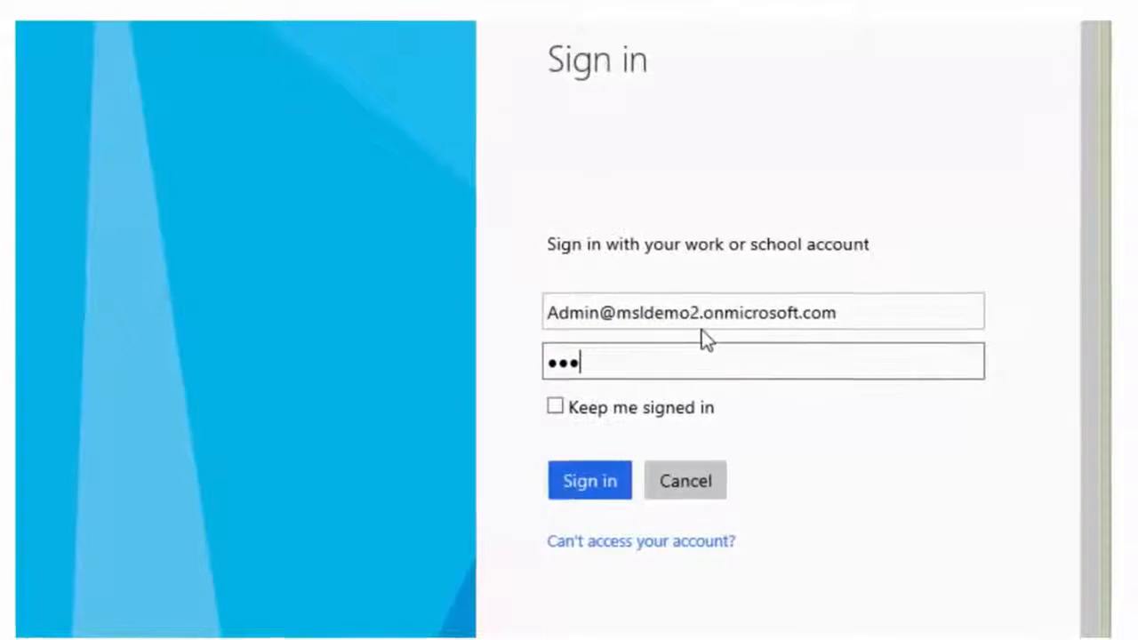
type("****")
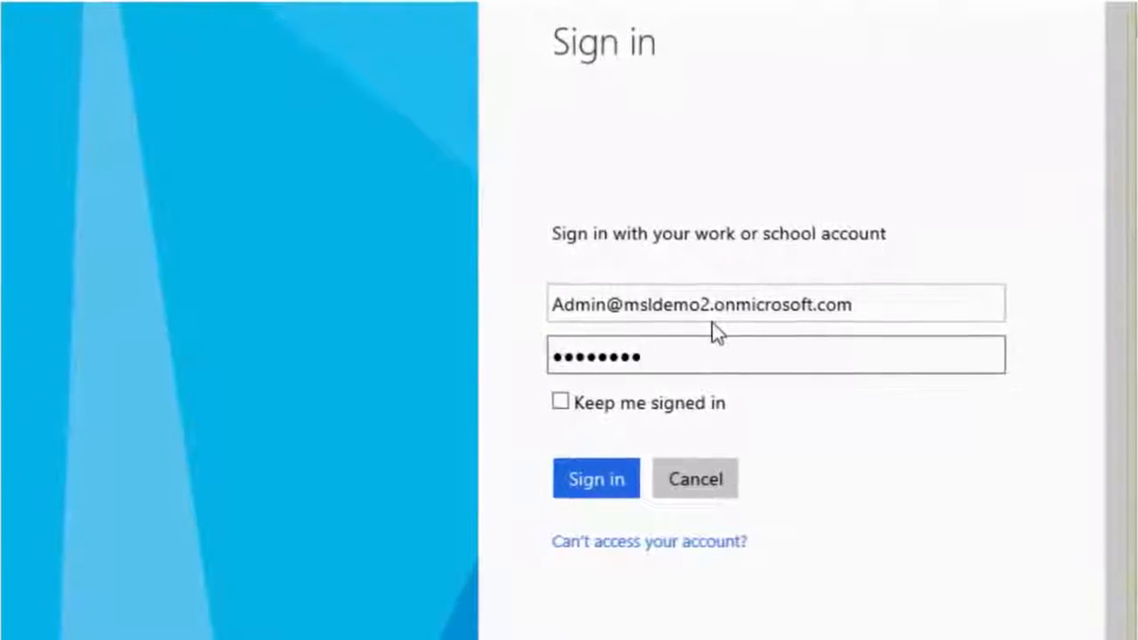
left_click(599, 486)
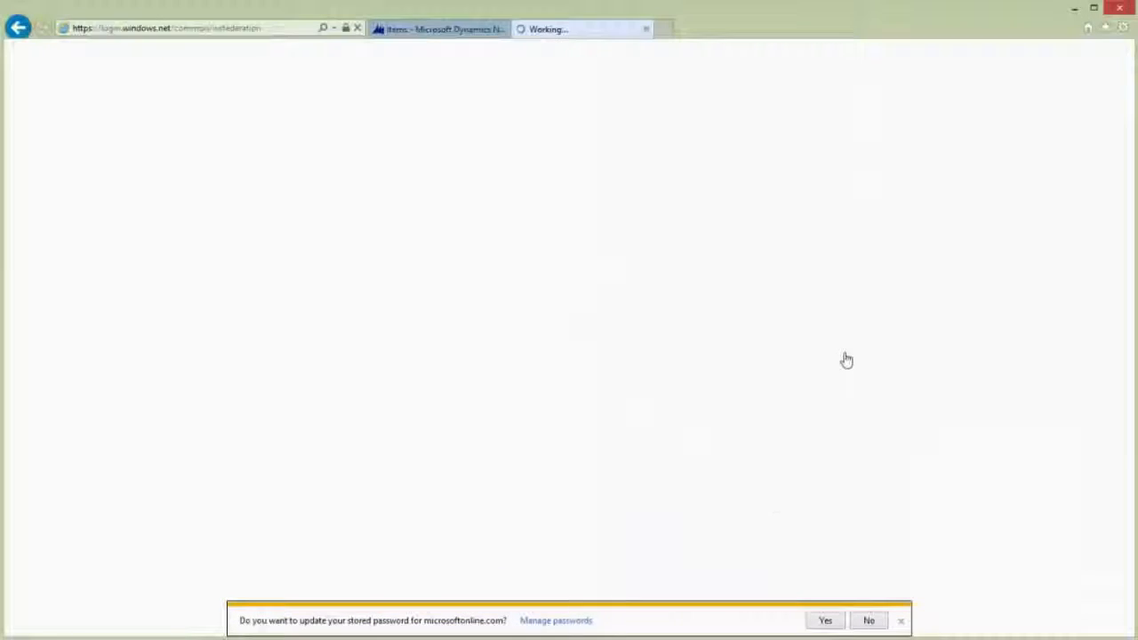
left_click(834, 619)
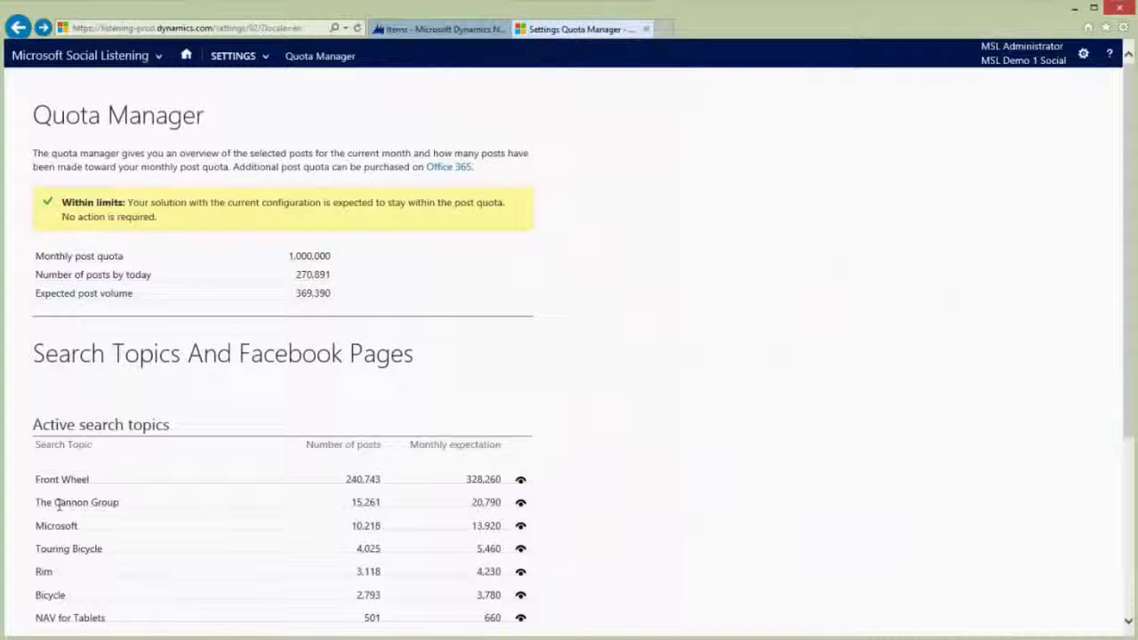
Step: Open the Bicycle search topic from the active search topics and copy its page URL
scroll(58, 504, "down", 2)
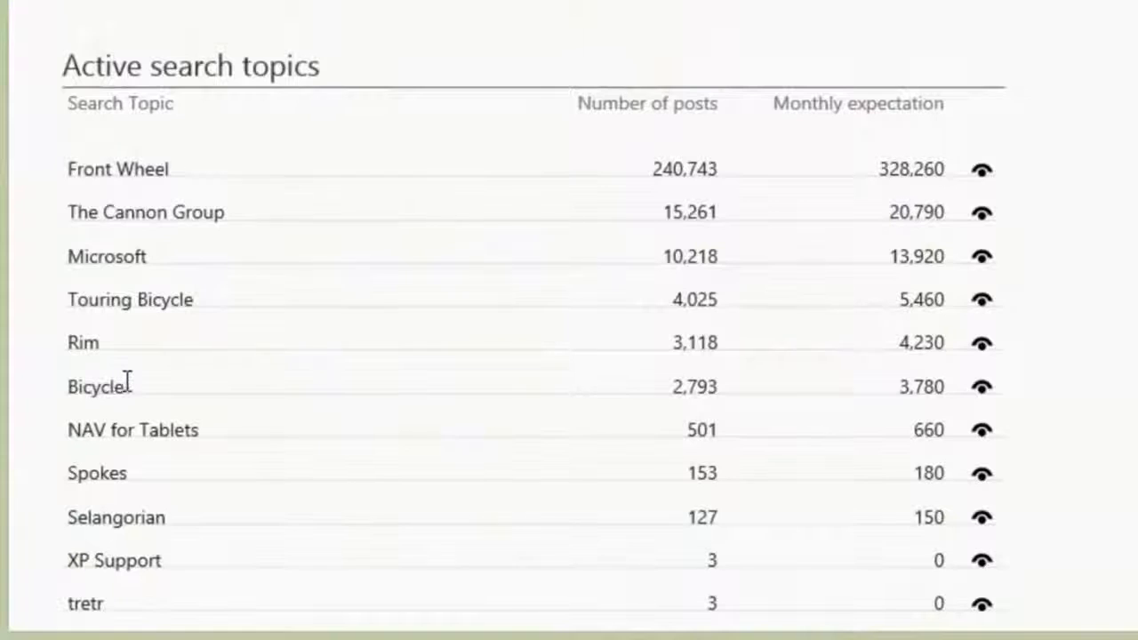
left_click(985, 393)
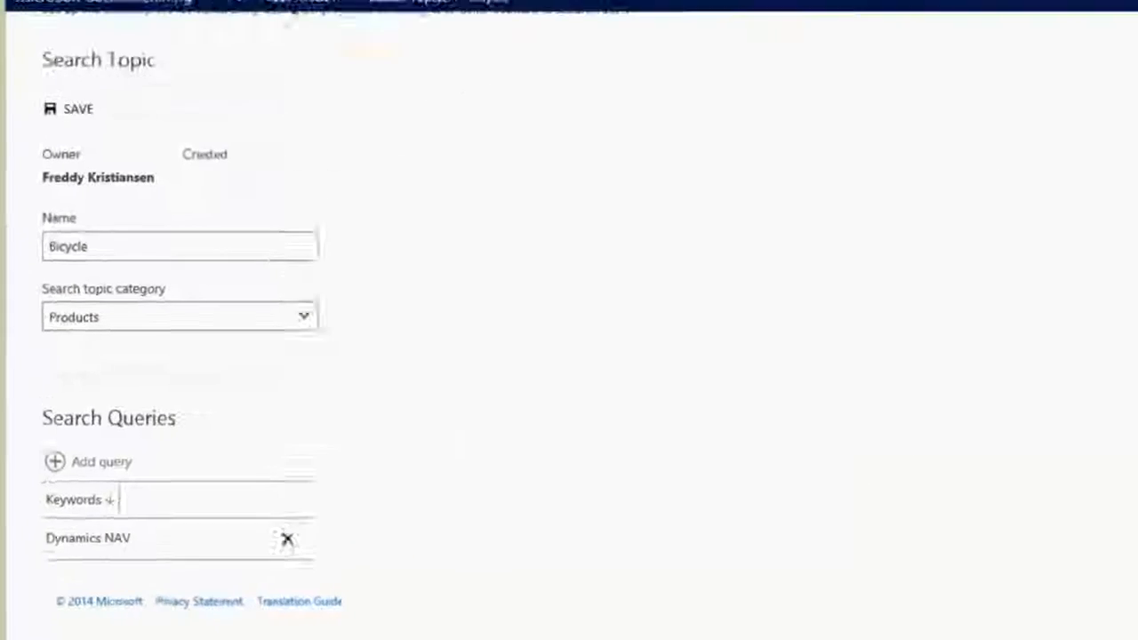
left_click(261, 36)
right_click(263, 37)
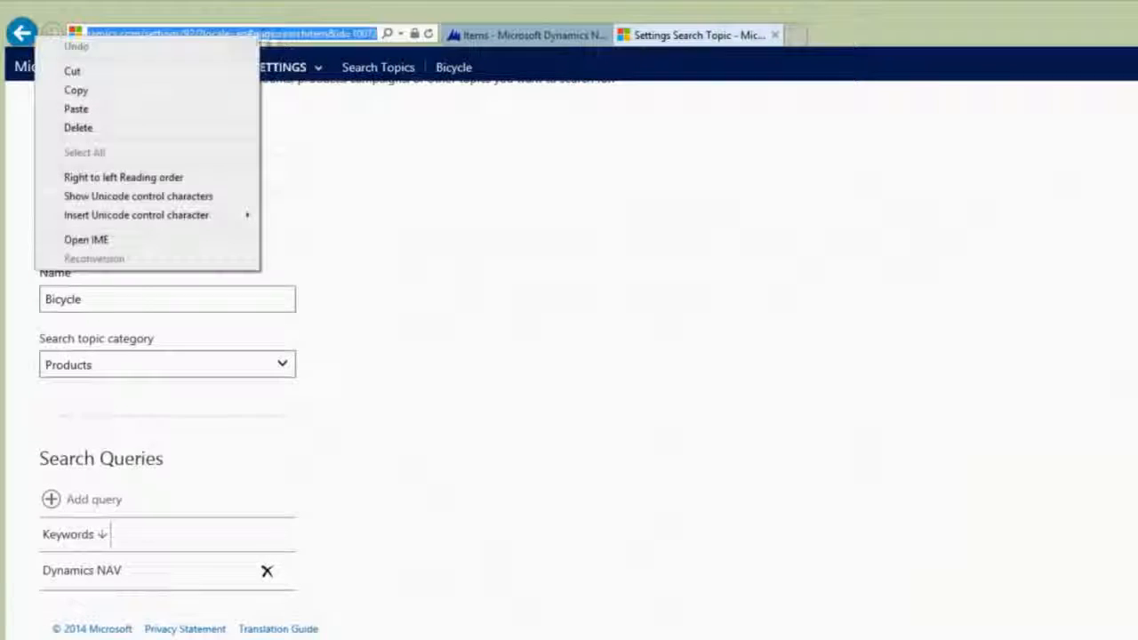
left_click(105, 91)
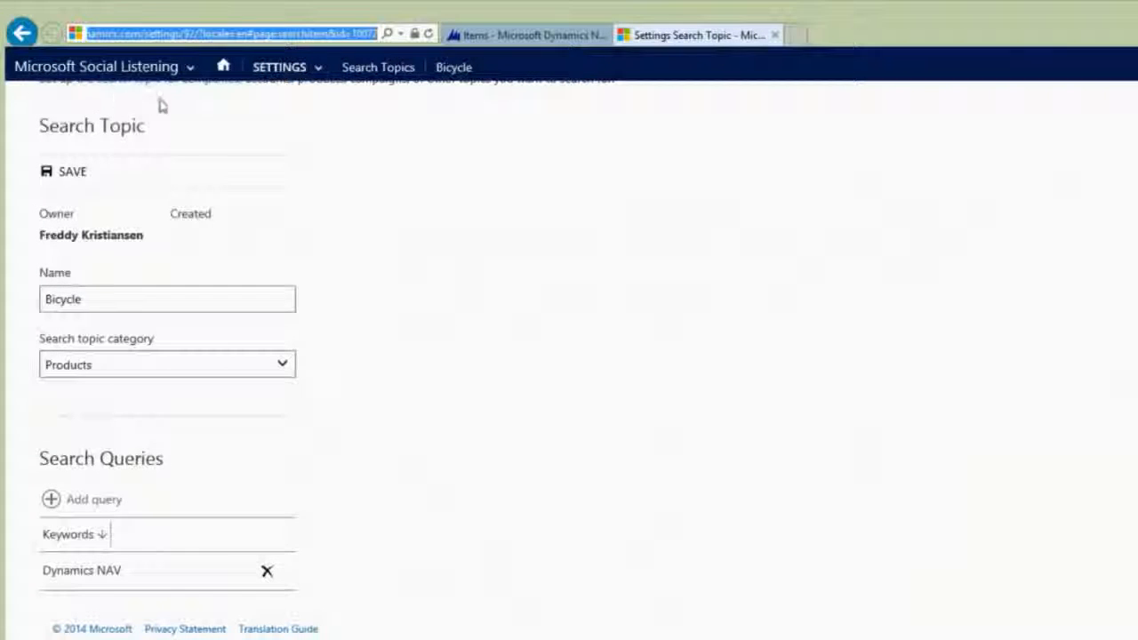
Step: Switch back to Microsoft Dynamics NAV, paste the copied URL as the Search Topic of item 1000 Bicycle, and close the setup
left_click(546, 42)
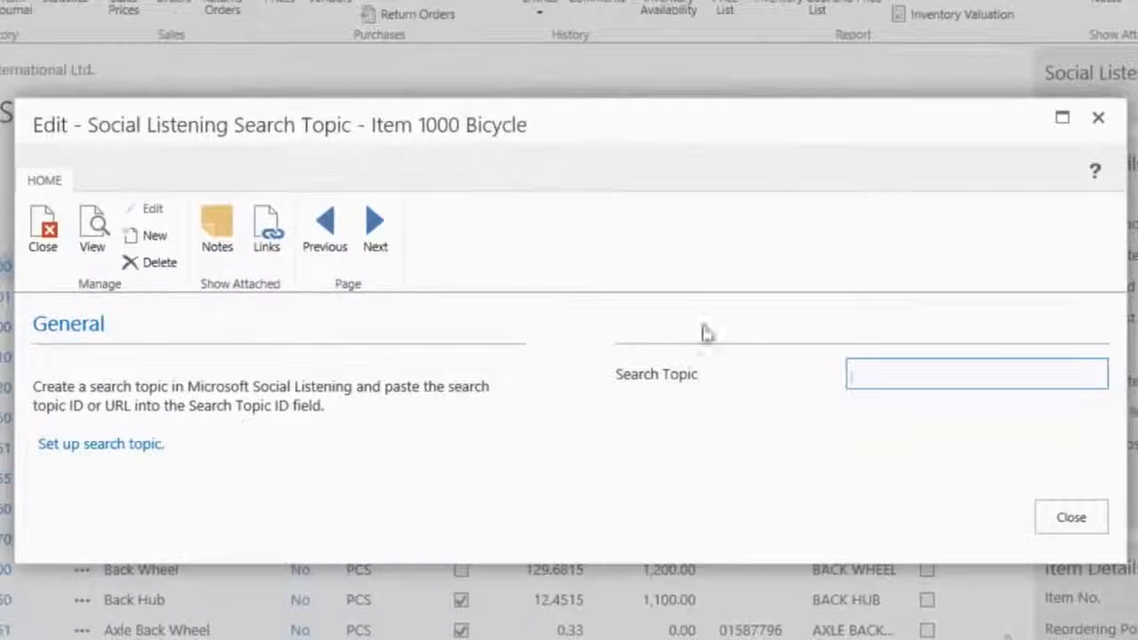
left_click(897, 386)
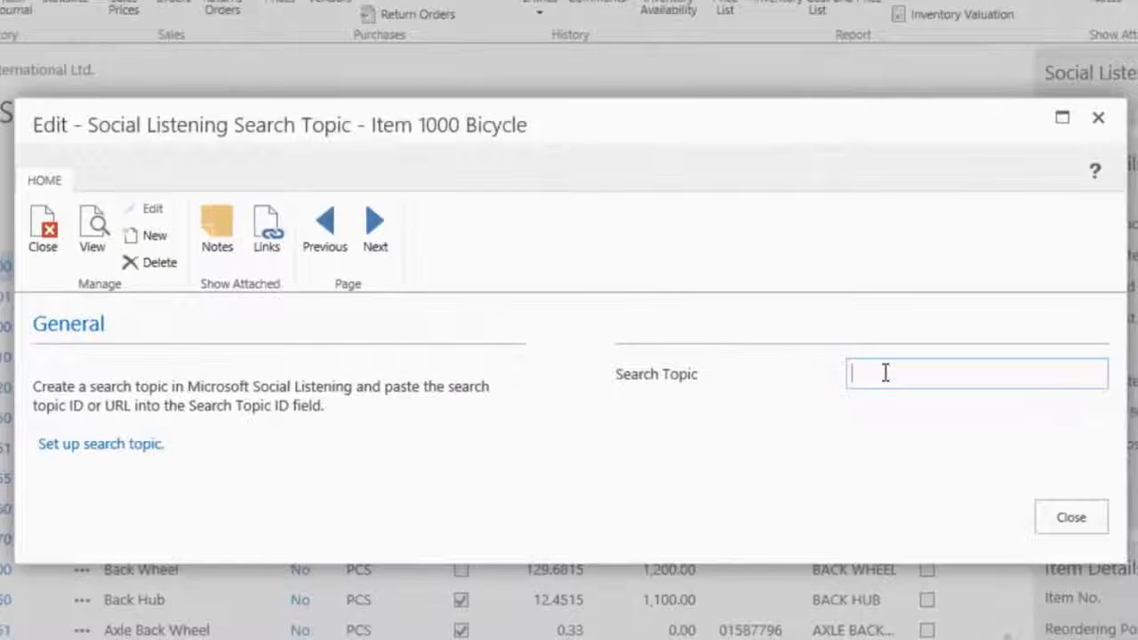
right_click(885, 372)
left_click(755, 470)
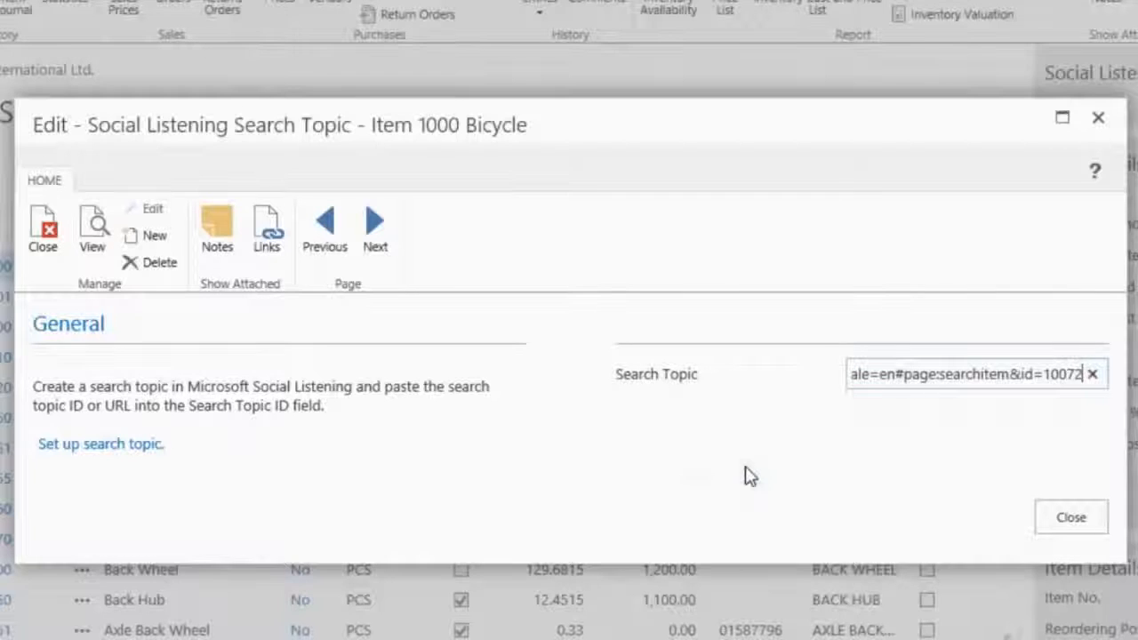
key("Tab")
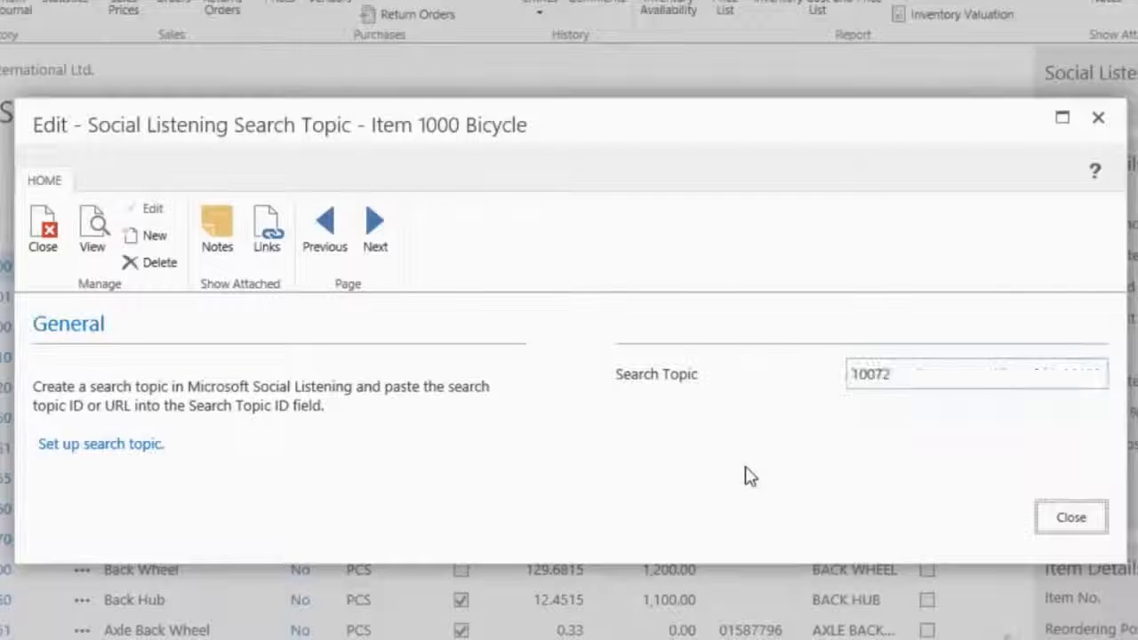
left_click(1075, 526)
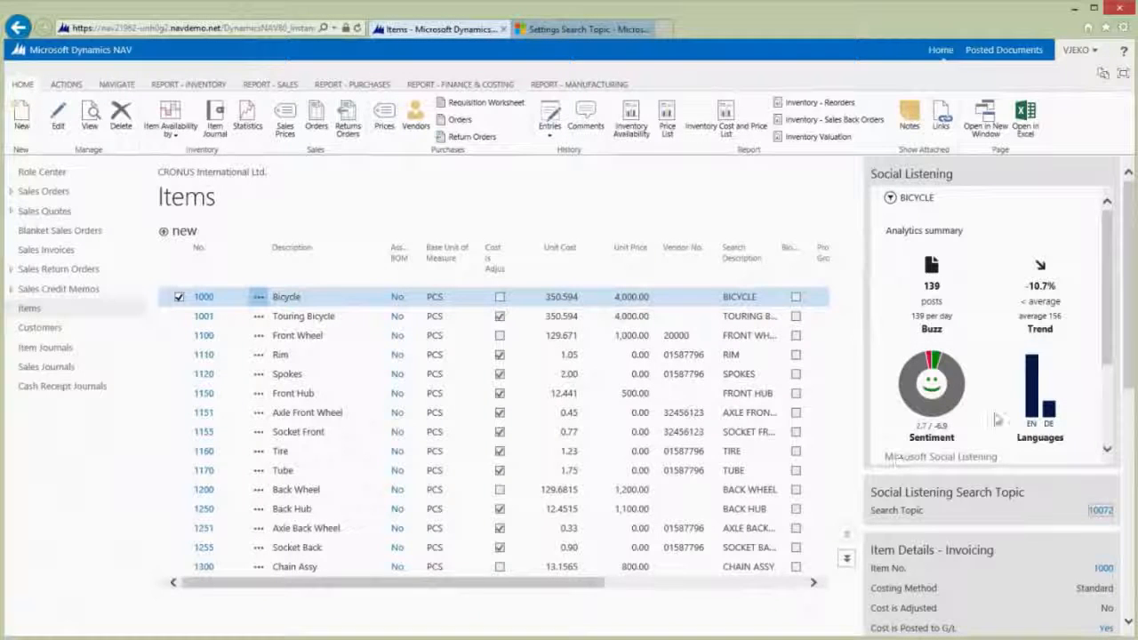
mouse_move(1107, 314)
left_mouse_down()
mouse_move(1123, 397)
mouse_move(1095, 304)
left_mouse_up()
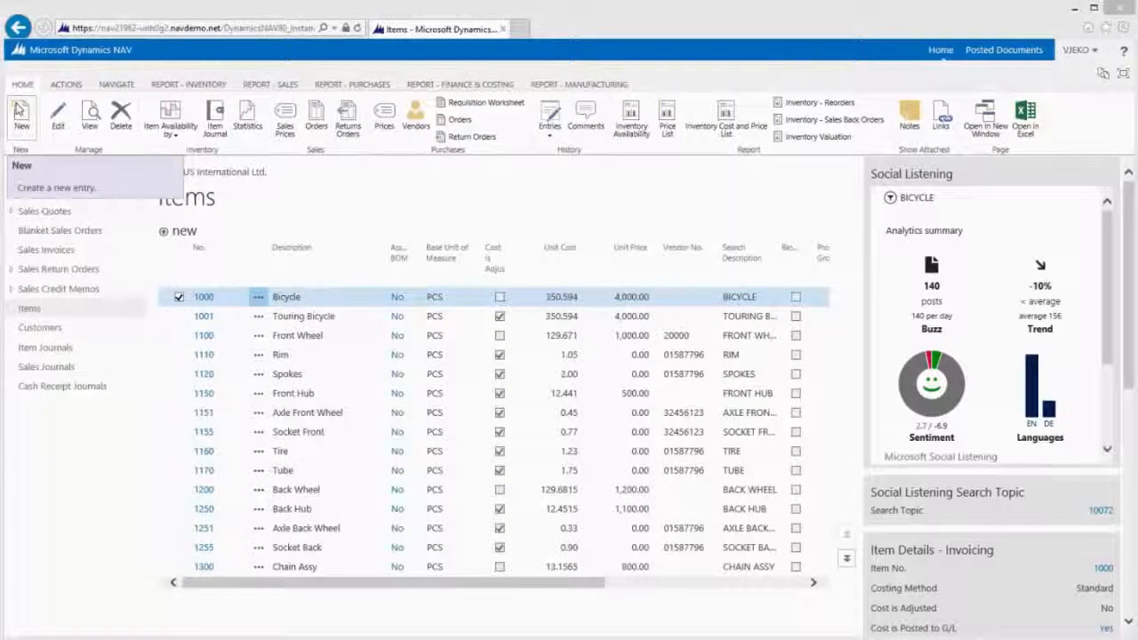
Step: Create a new item with description Lumia 930, base unit of measure pcs and item category code misc
left_click(19, 110)
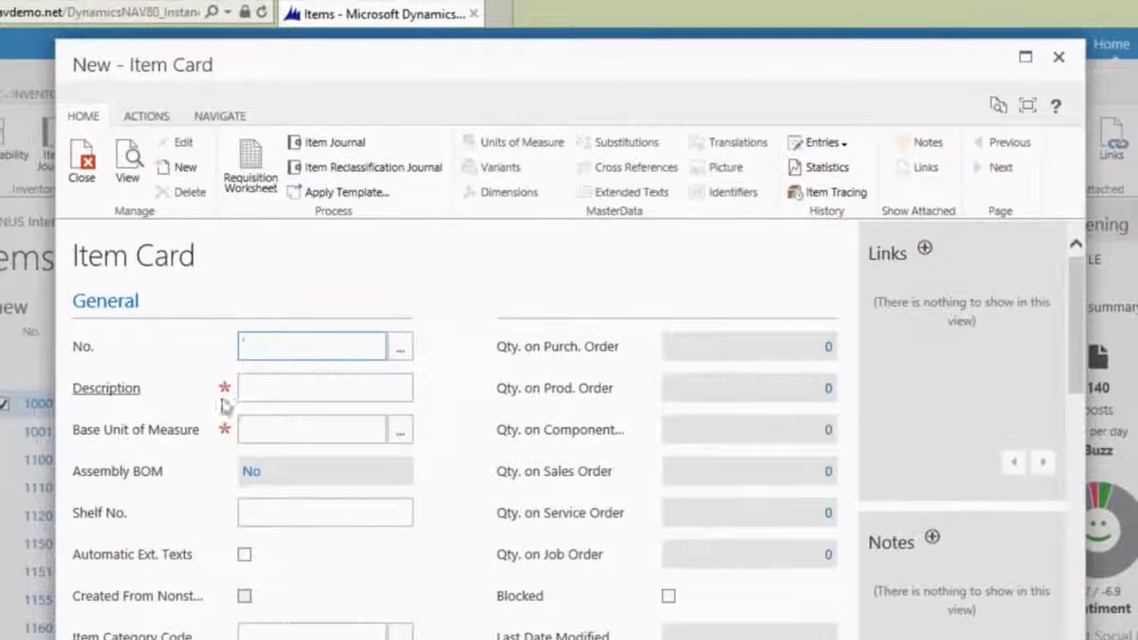
left_click(266, 387)
type("Lumia 930")
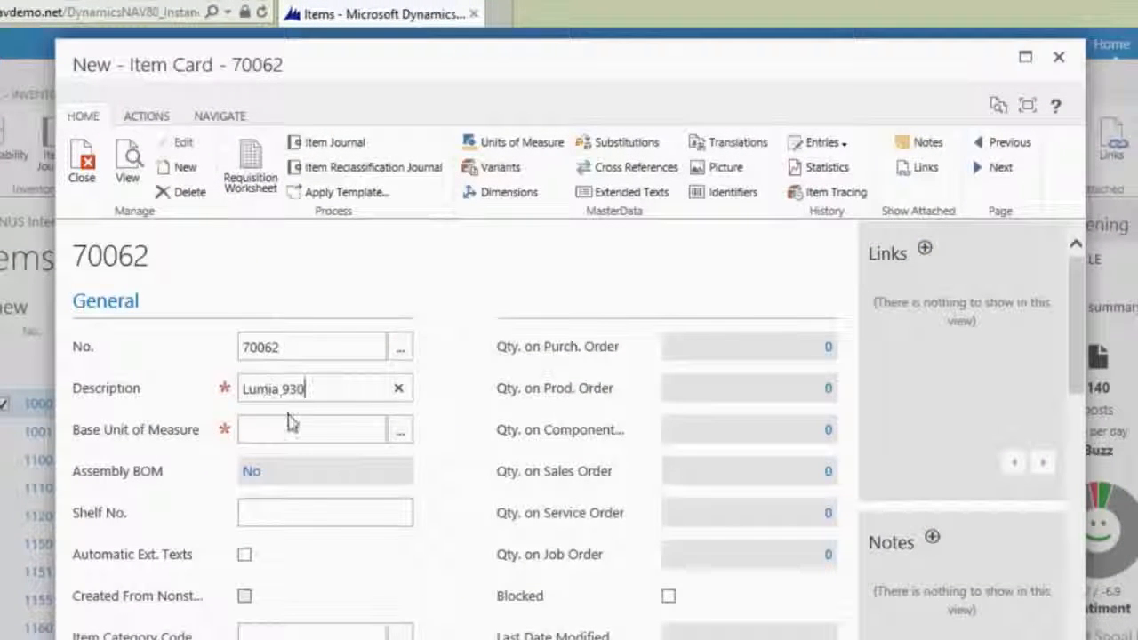
left_click(290, 424)
type("pcs")
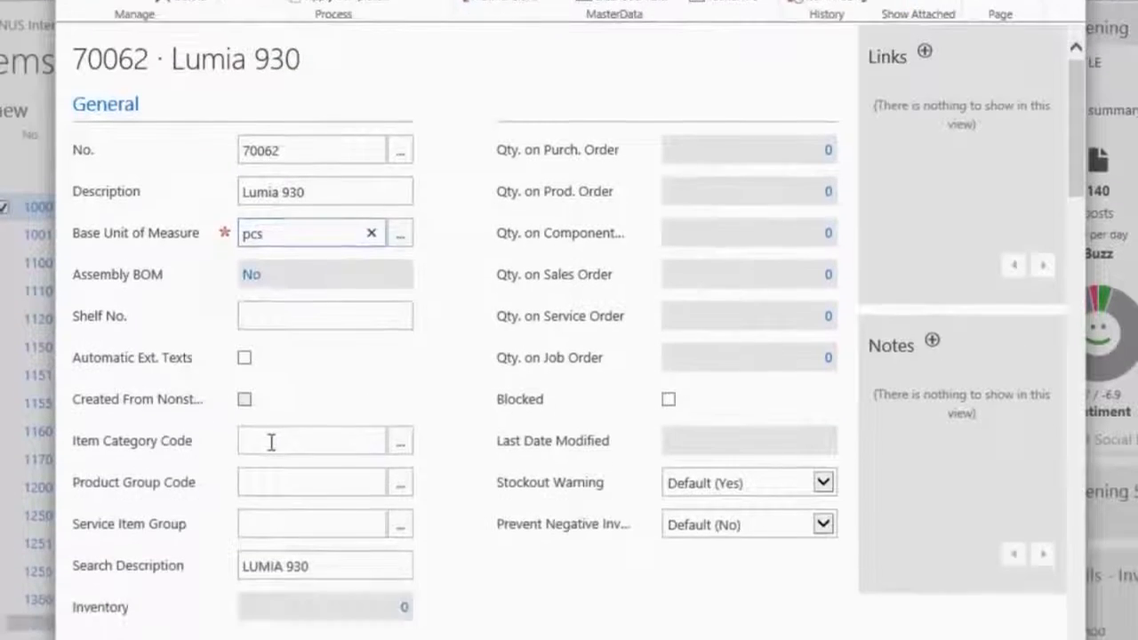
left_click(272, 608)
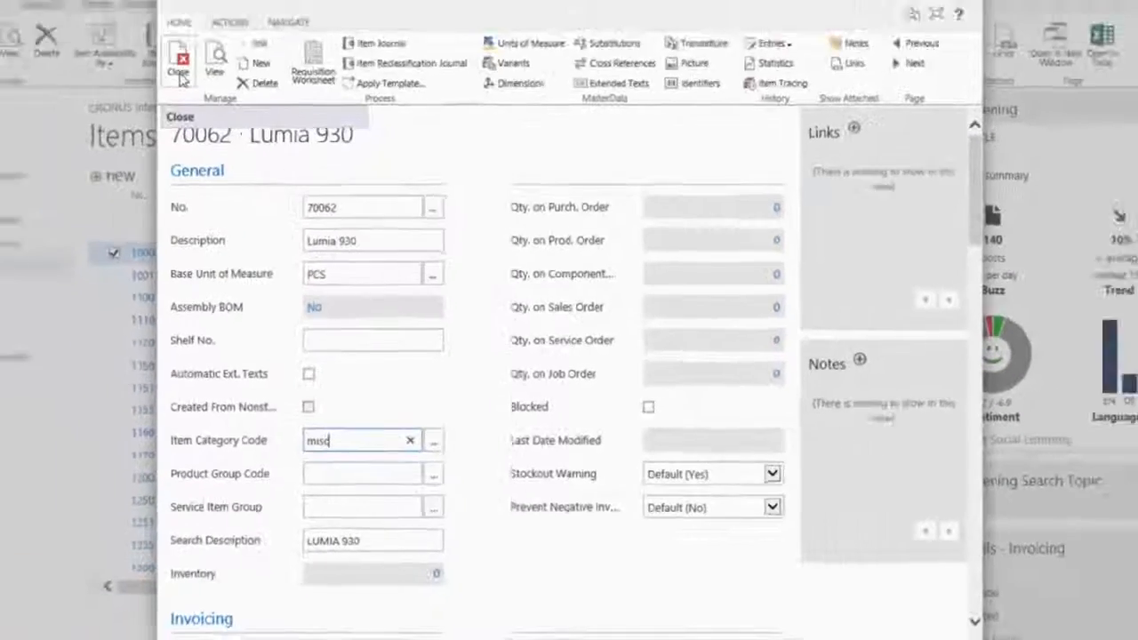
left_click(183, 77)
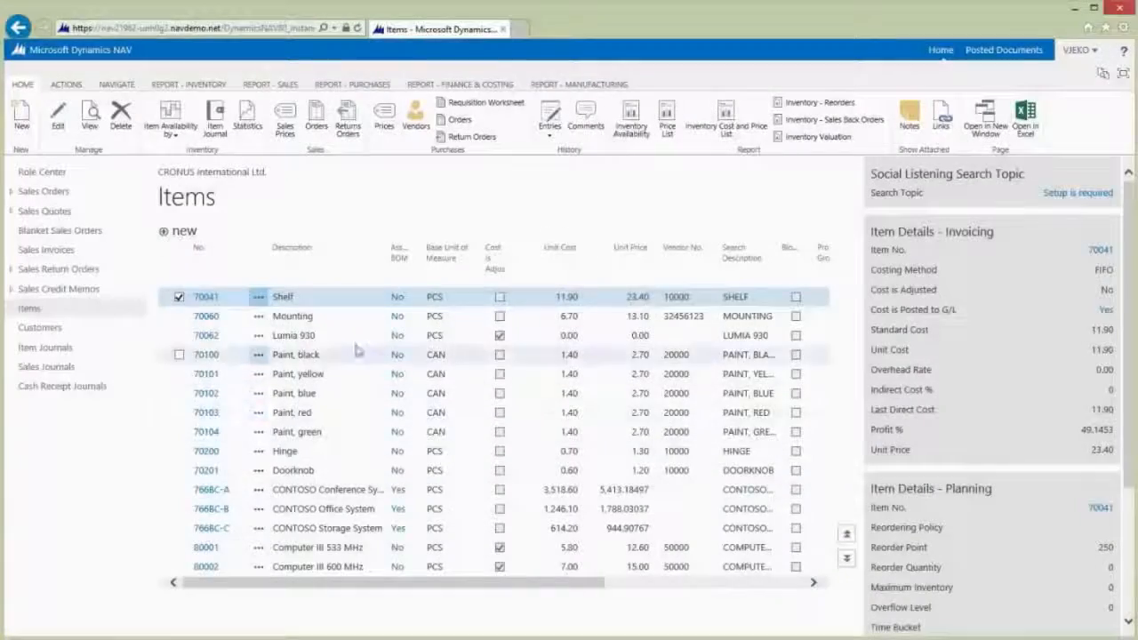
Step: Open the search topic setup for item Lumia 930 and go to the search topics in Microsoft Social Listening
left_click(321, 339)
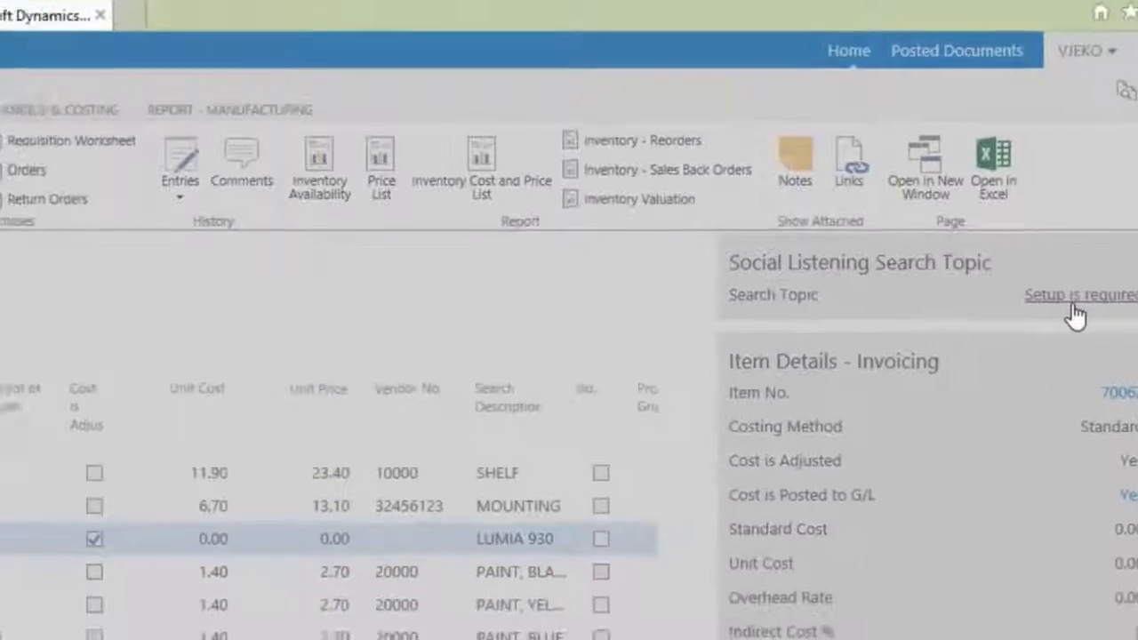
left_click(1074, 302)
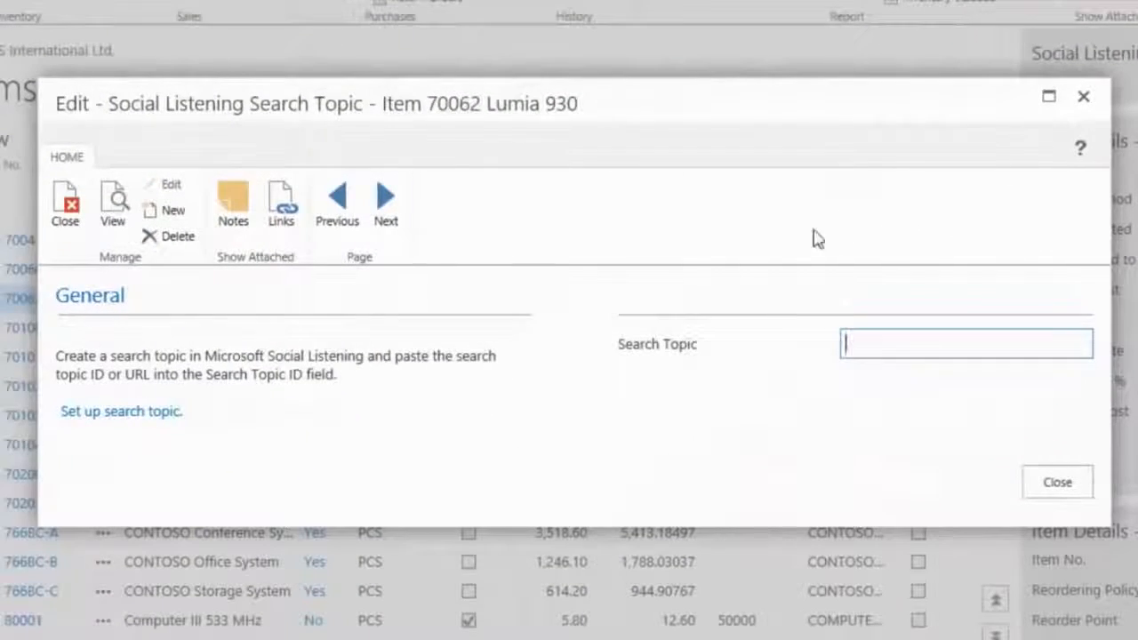
left_click(105, 411)
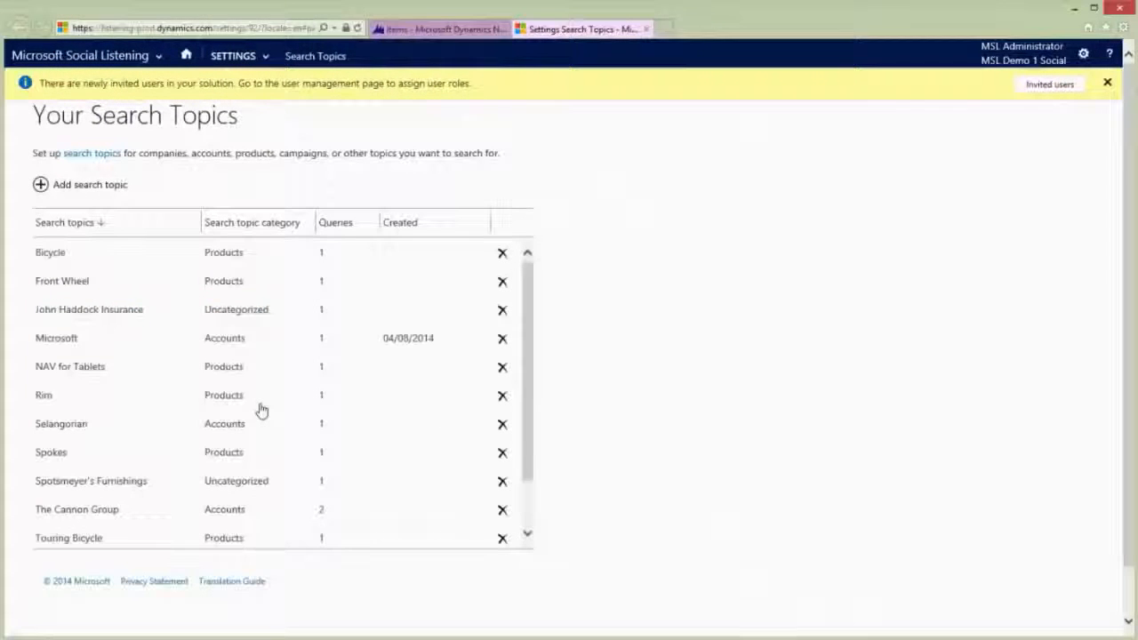
Step: Add a search topic named Lumia 930 and set its category to Products
left_click(64, 187)
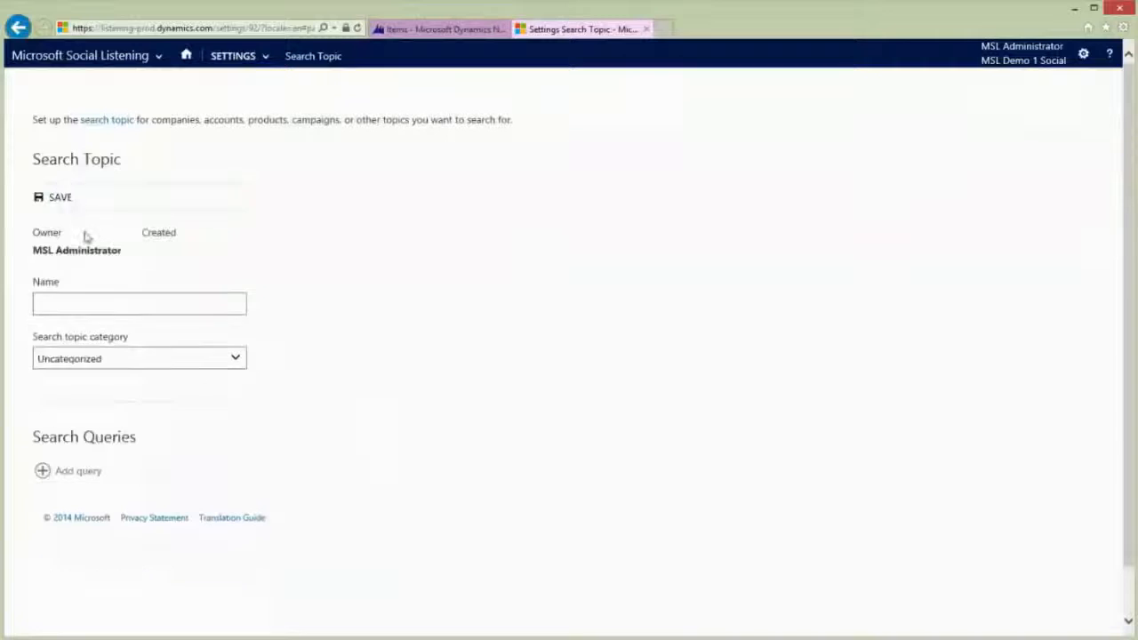
left_click(104, 296)
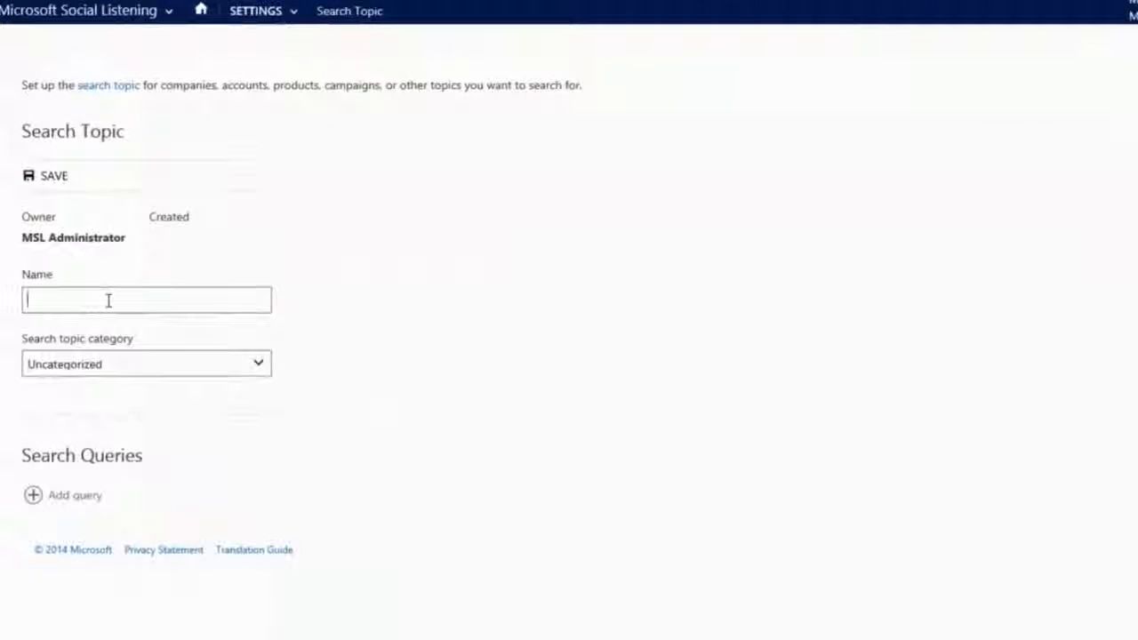
type("Lumia 900")
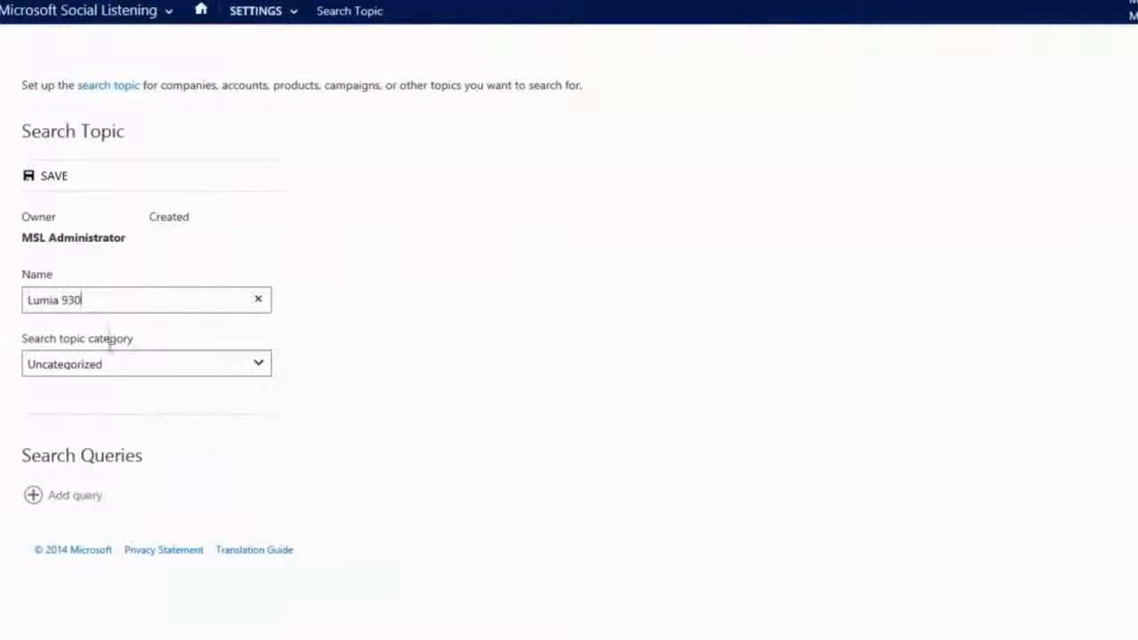
left_click(100, 374)
left_click(57, 348)
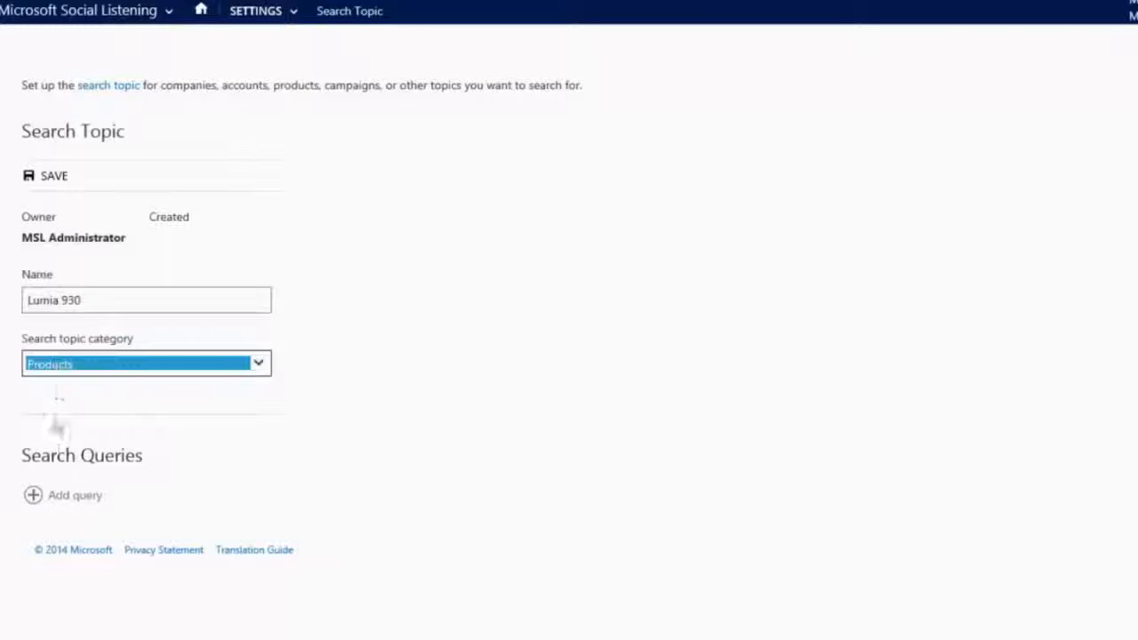
Step: Add a search query with keywords "Lumia 930, Nokia Lumia 930", include News as a source, and save the query and the topic
left_click(70, 501)
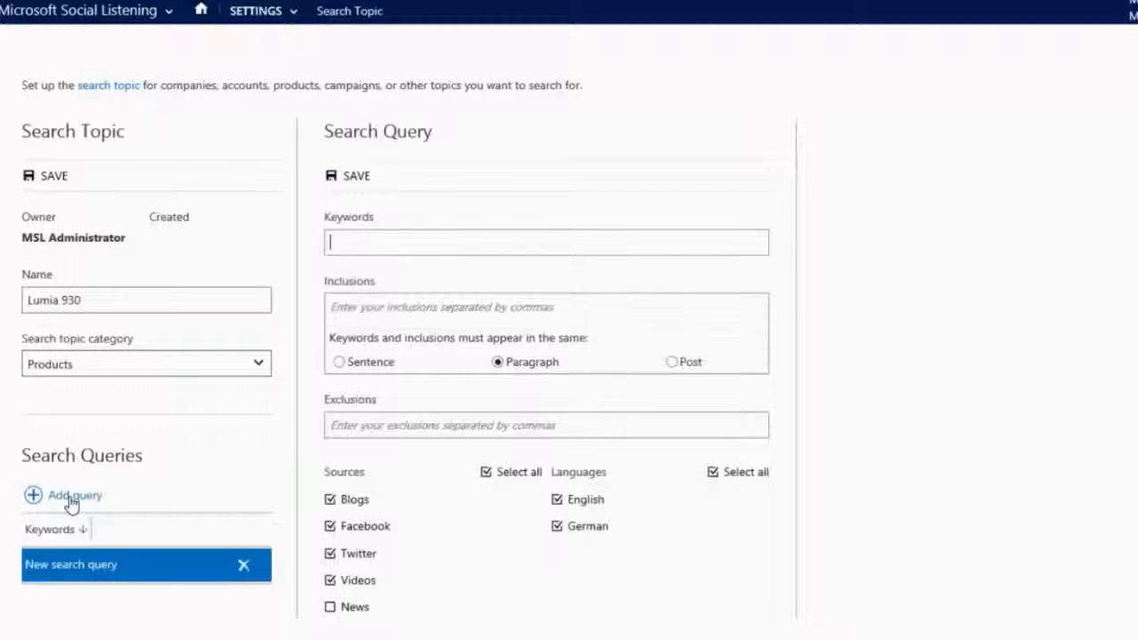
type("L")
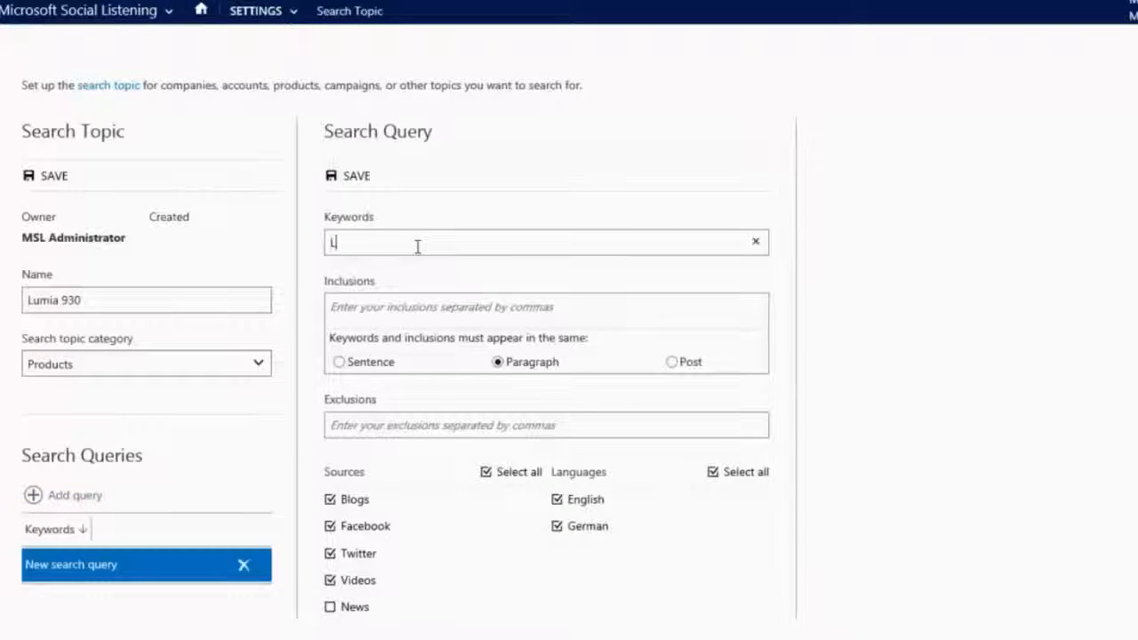
type("umia 930, Nokia Lumia 930")
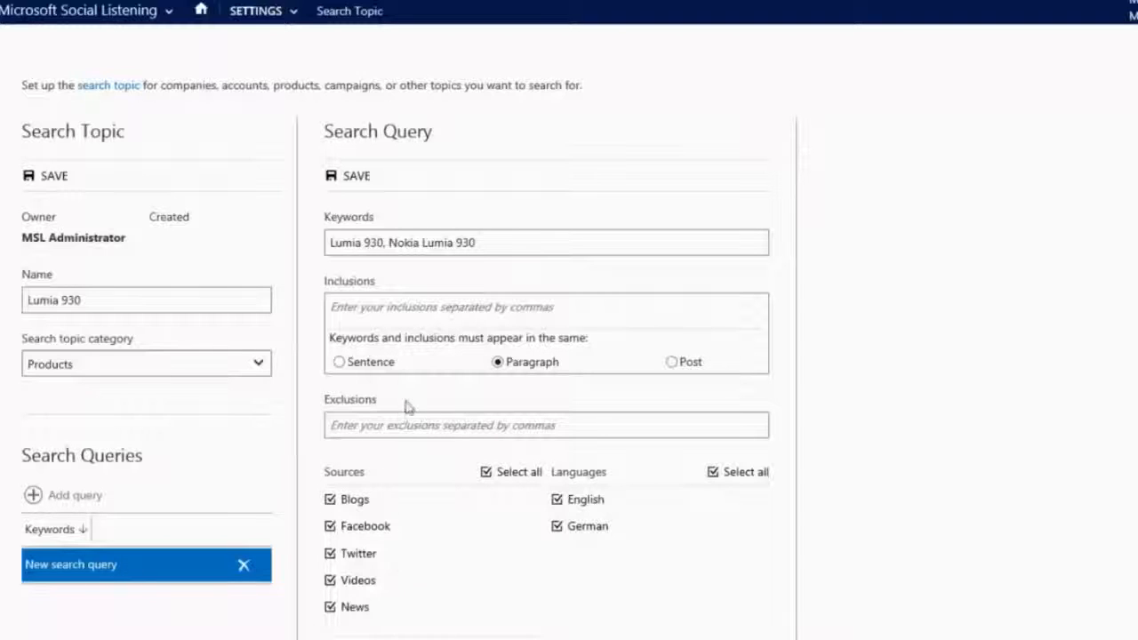
left_click(355, 181)
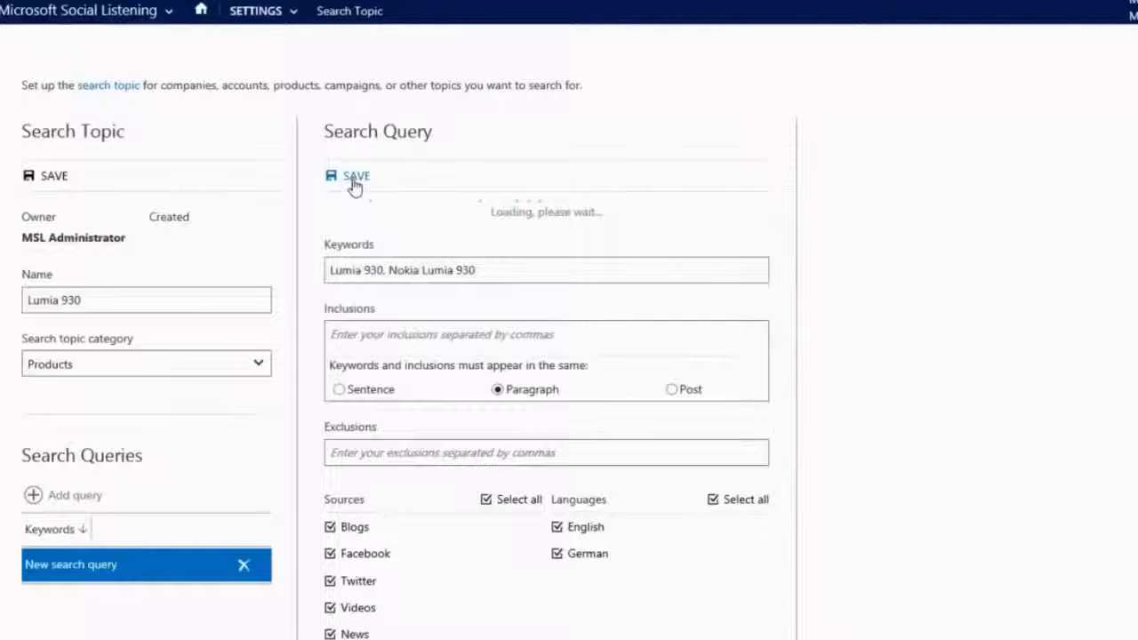
left_click(53, 175)
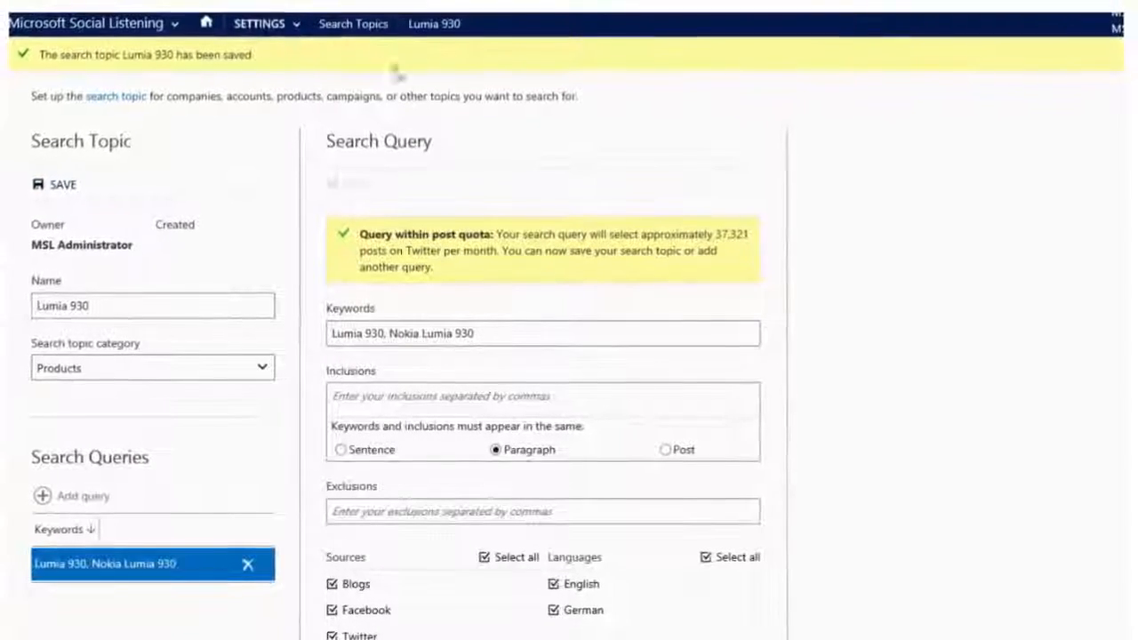
Step: Reopen the saved Lumia 930 topic from the search topics list and copy its URL
left_click(364, 25)
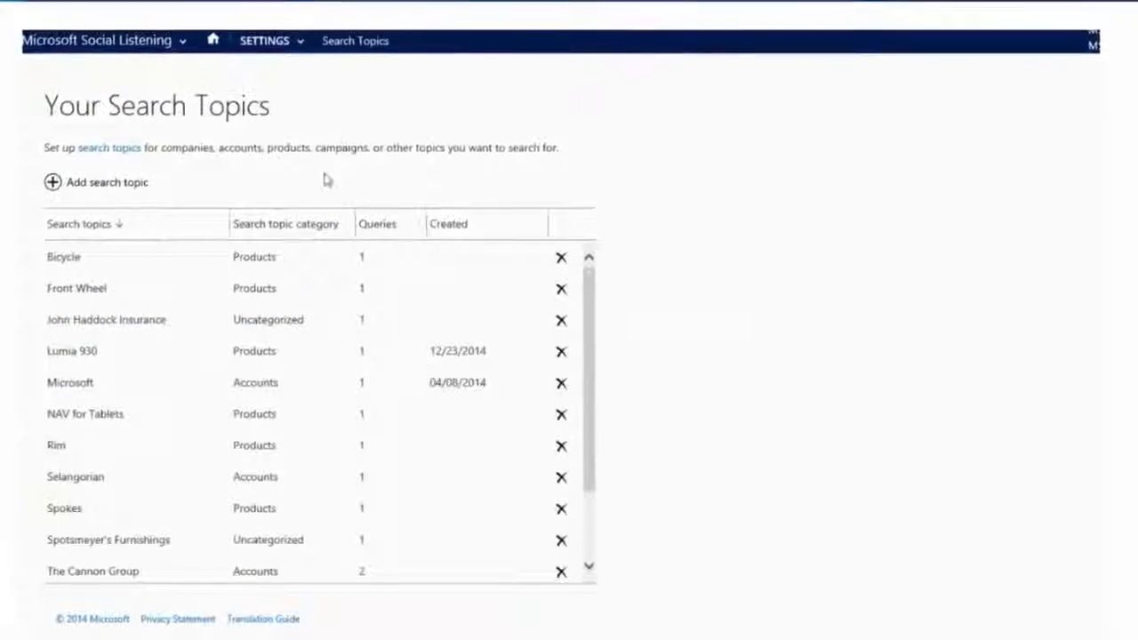
left_click(71, 356)
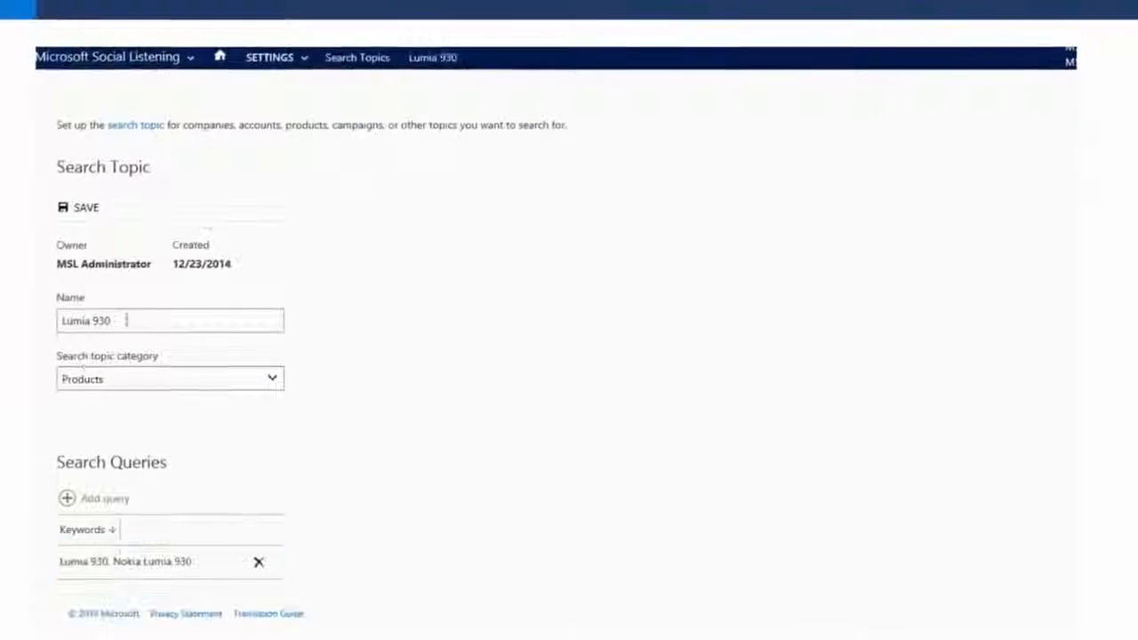
left_click(269, 57)
left_click(178, 92)
right_click(127, 93)
left_click(205, 148)
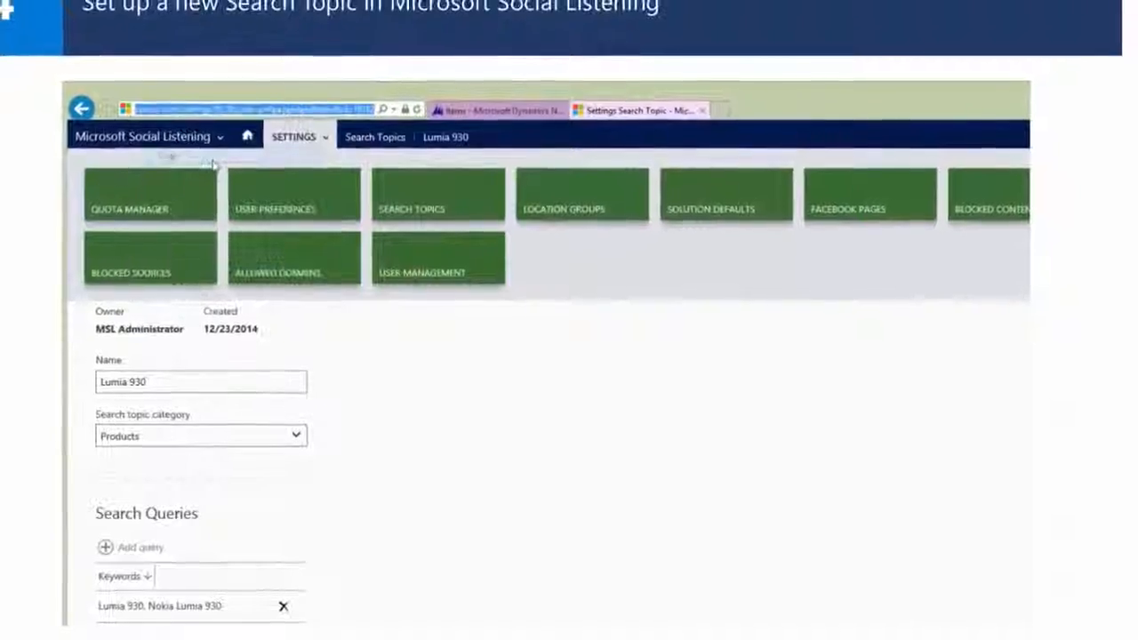
Step: Switch to Microsoft Dynamics NAV, paste the copied URL as the Search Topic of item Lumia 930, and close the setup
left_click(451, 112)
left_click(811, 438)
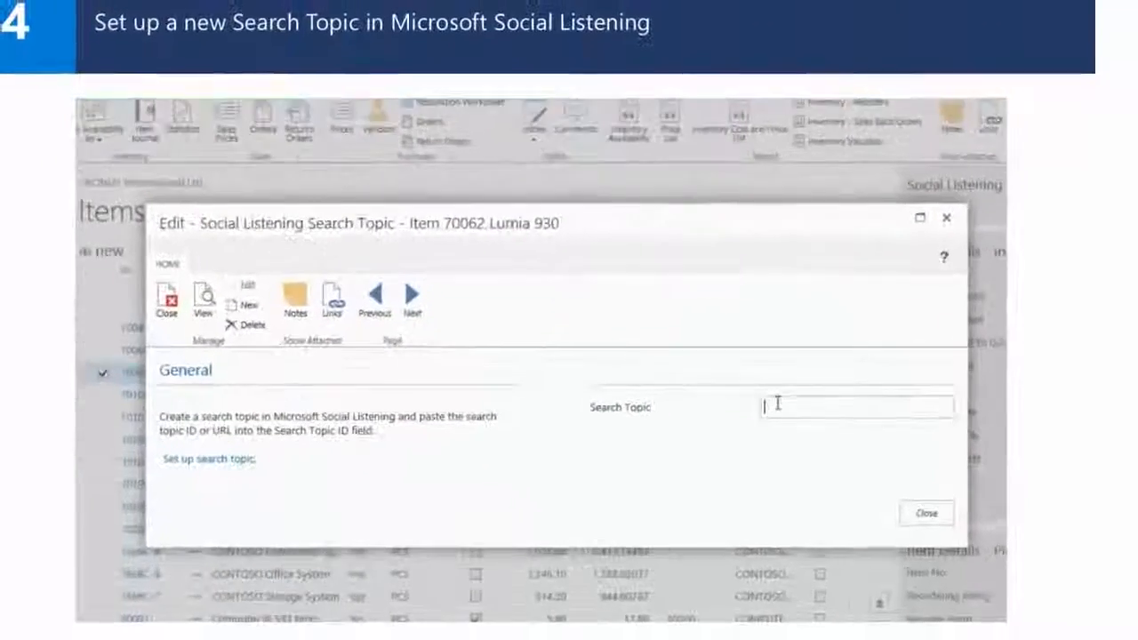
right_click(773, 407)
left_click(701, 481)
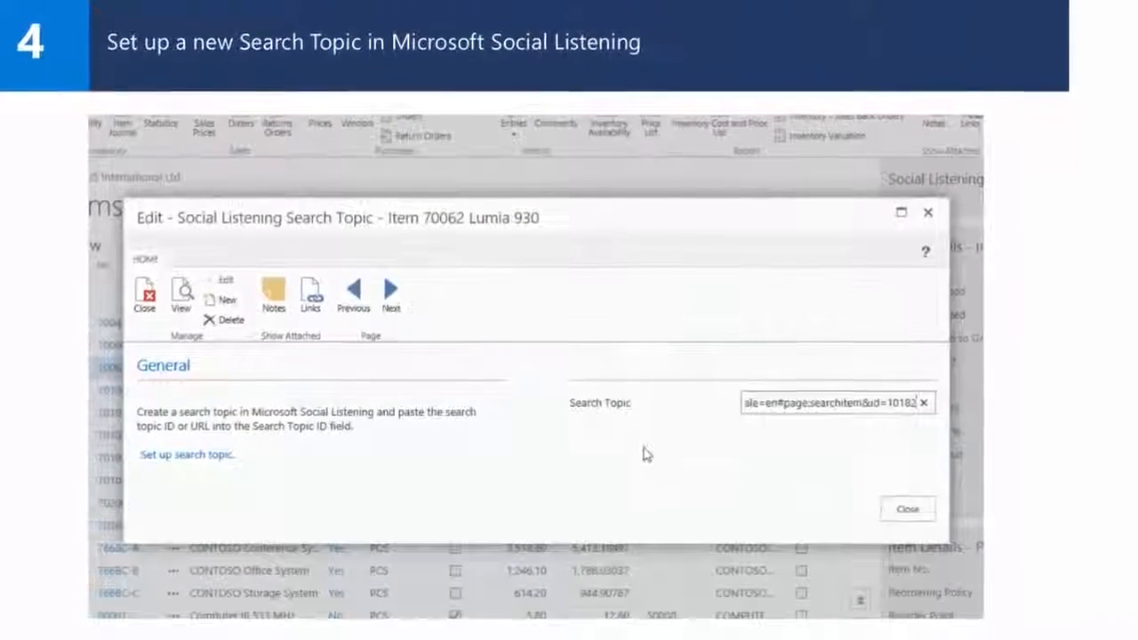
left_click(646, 454)
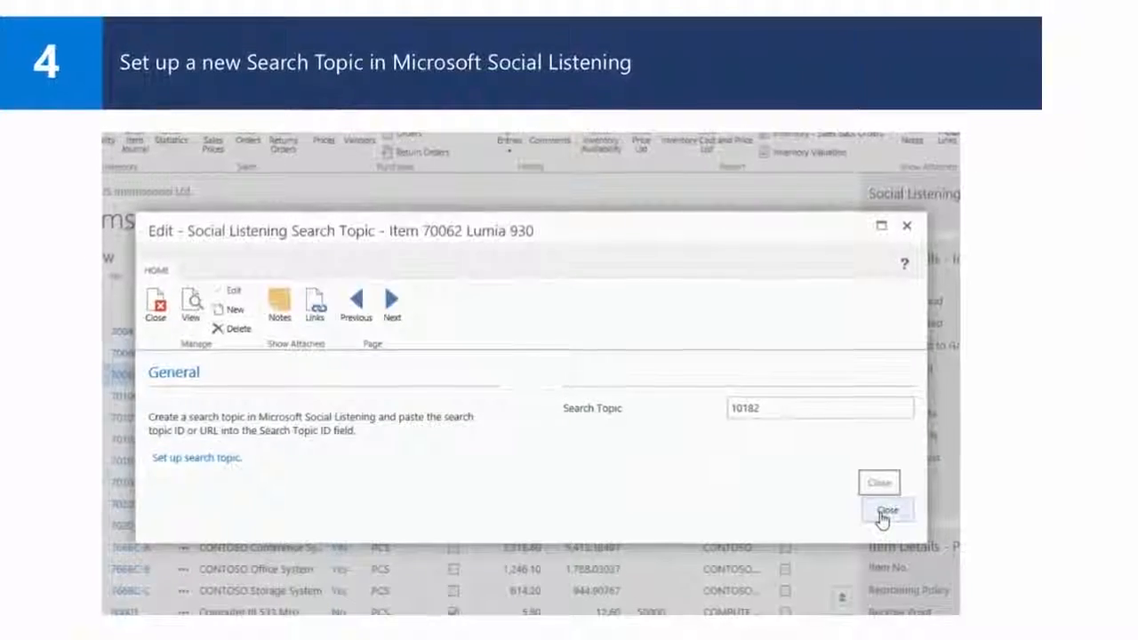
left_click(882, 514)
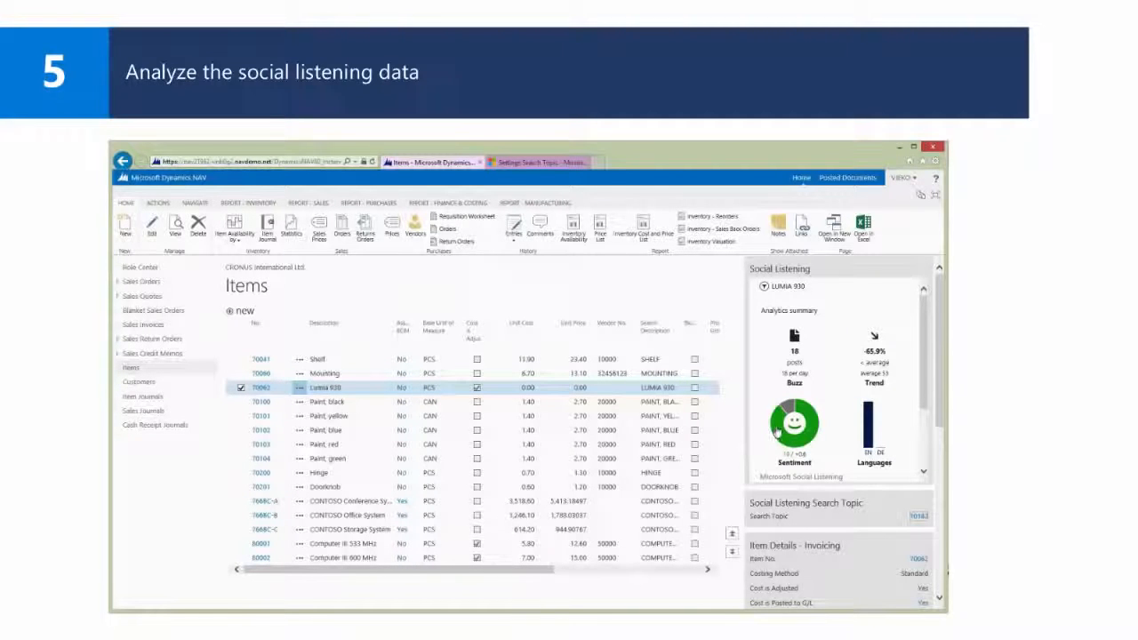
Step: Open the sentiment analytics of item Lumia 930 and look at its neutral posts
left_click(778, 431)
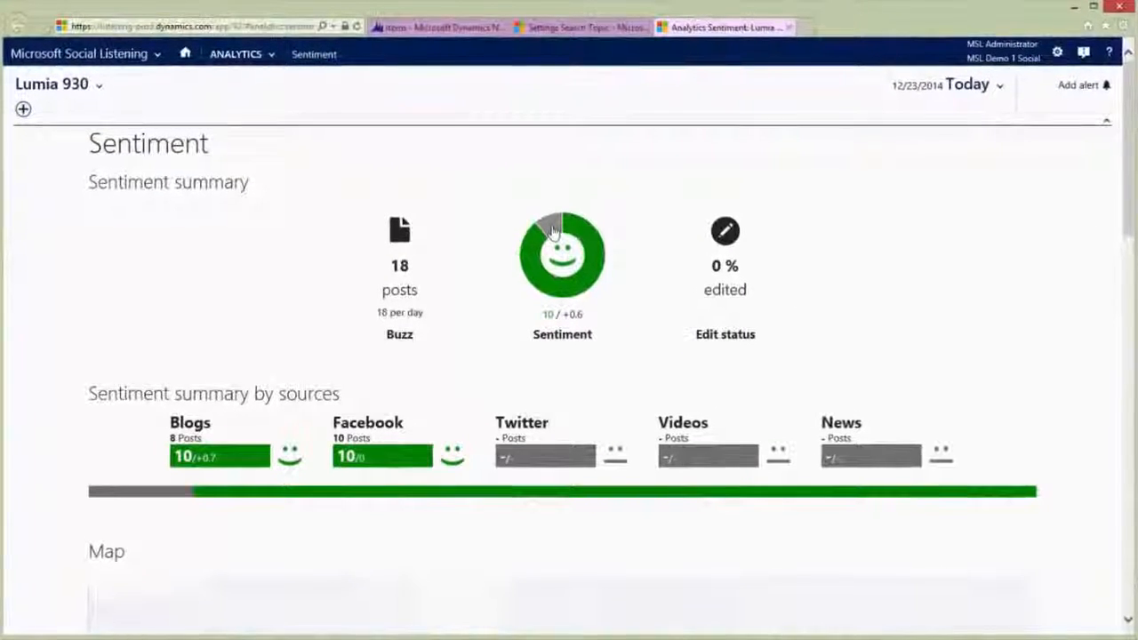
left_click(551, 232)
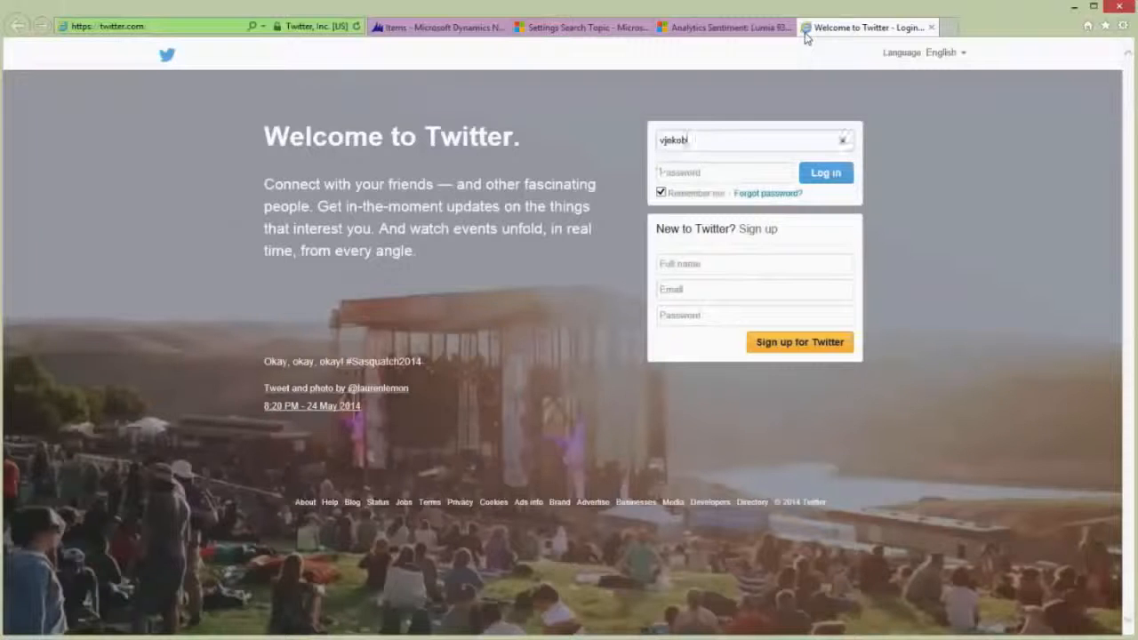
Step: Log in to Twitter by entering the account password
type("*********")
key("Return")
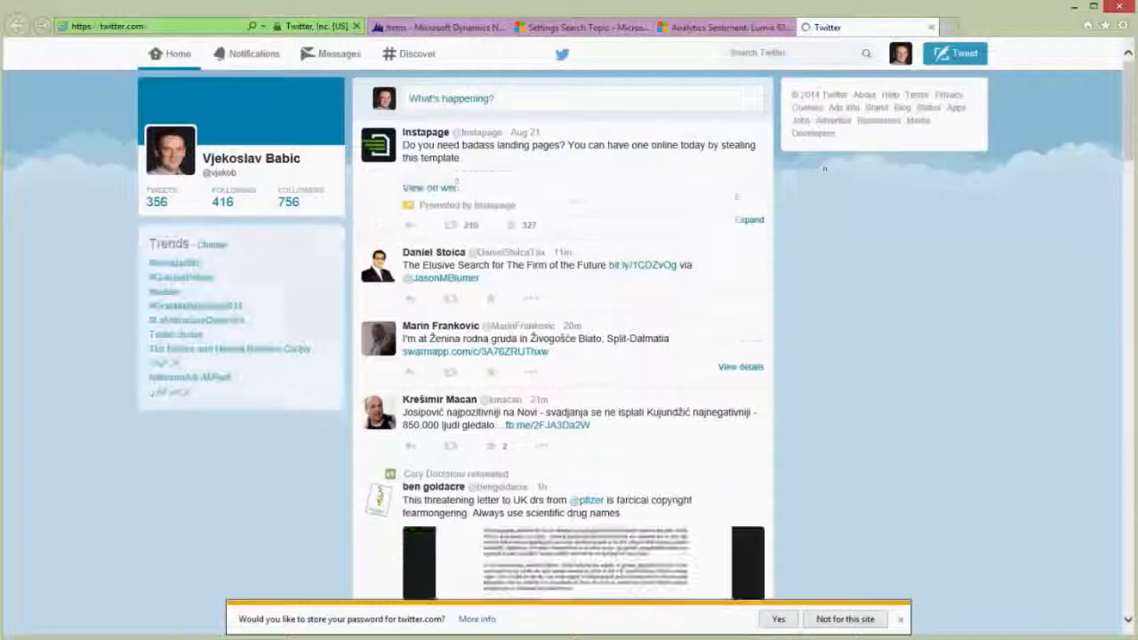
Step: Post the tweet "I love my Nokia Lumia 930, it's an amazing phone. Can't wait for the Denim update to arrive."
left_click(489, 98)
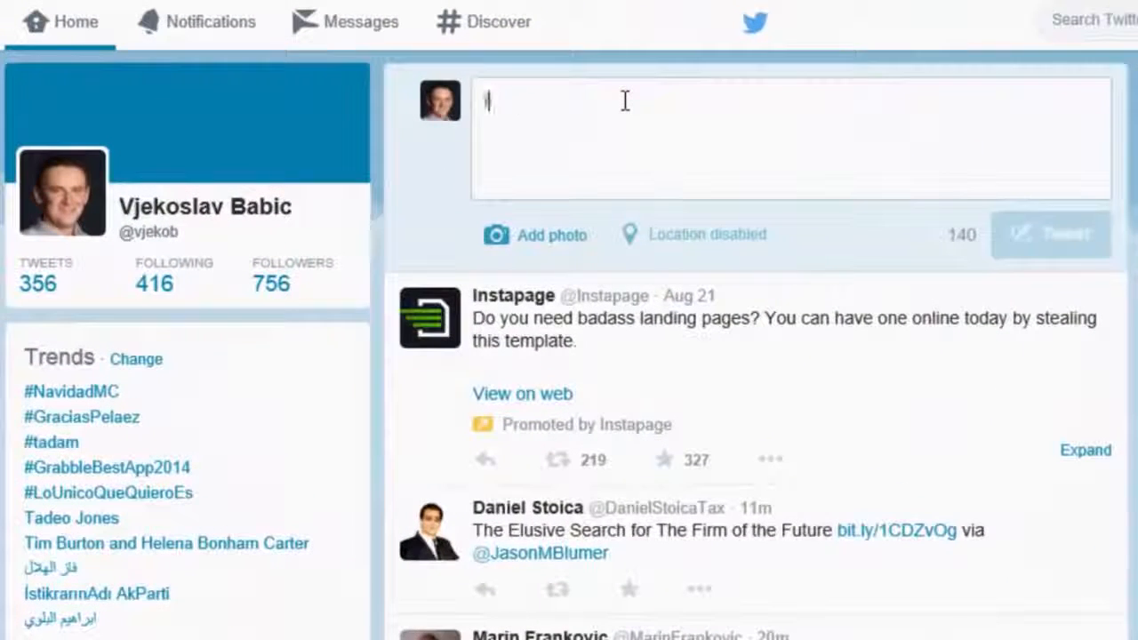
type("I love my Nokia Lumia 930")
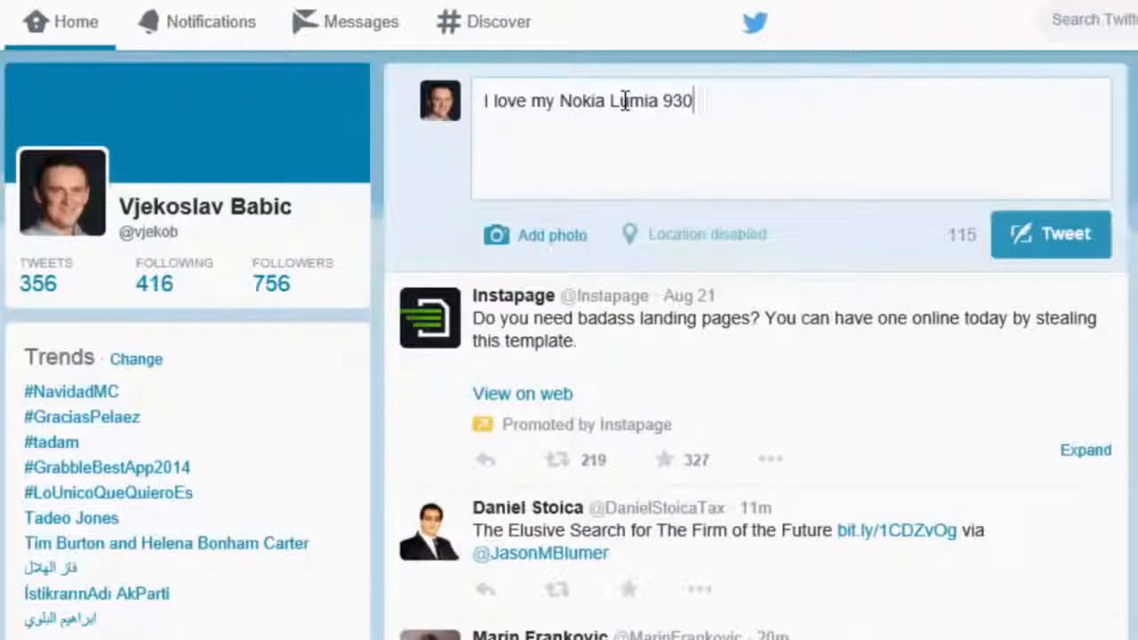
type(" #'s an amazing phone")
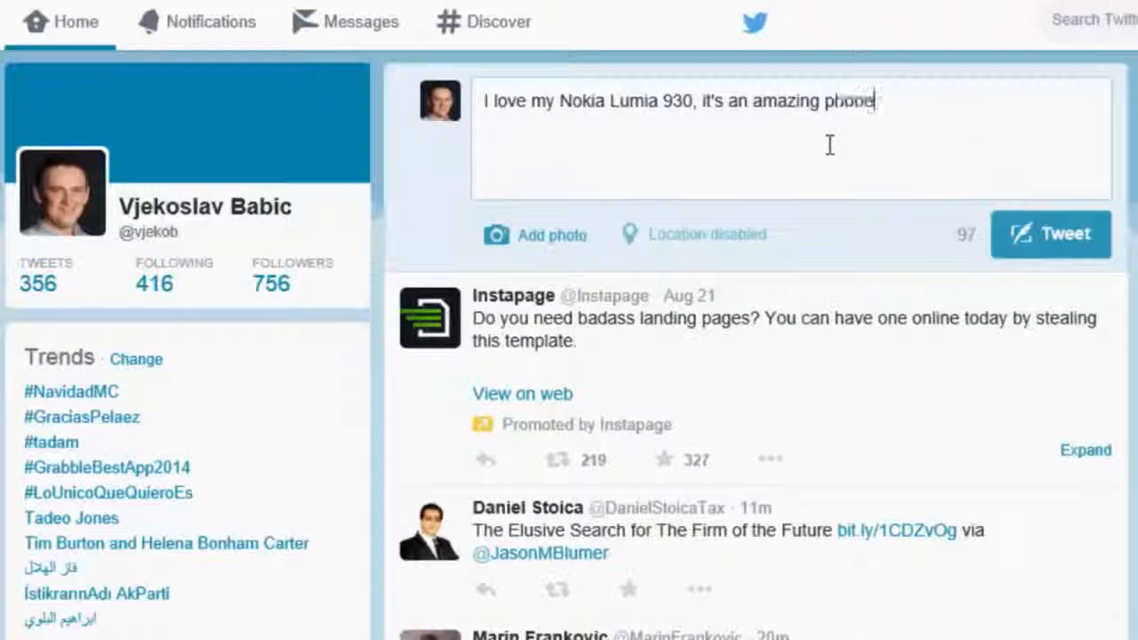
type(". Can't wait tor the Denim update to arrive.")
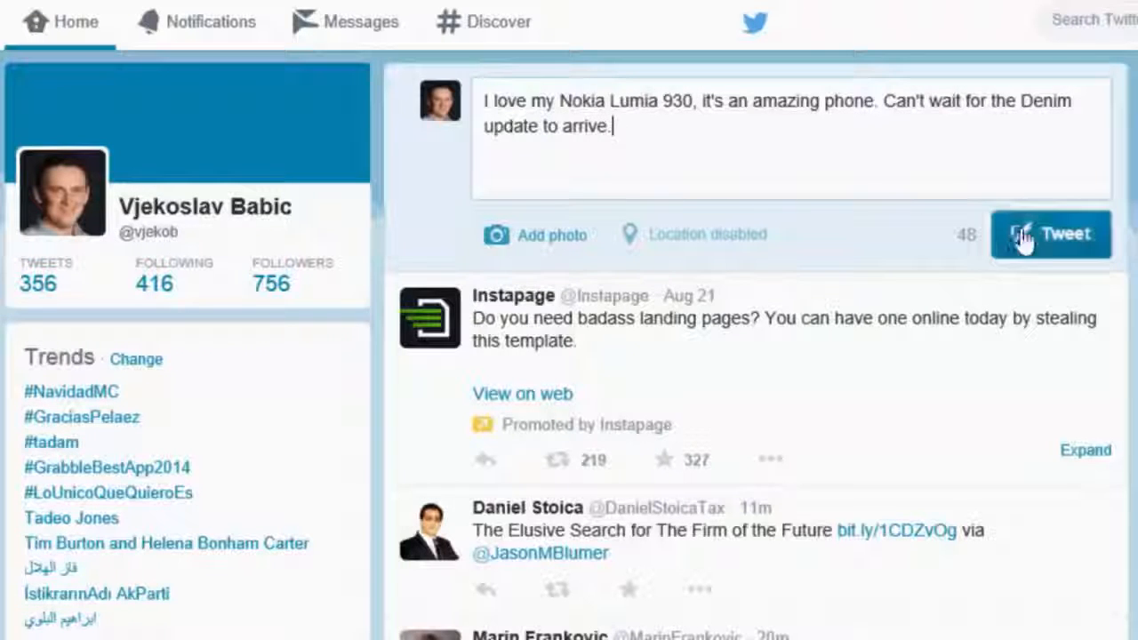
left_click(1059, 247)
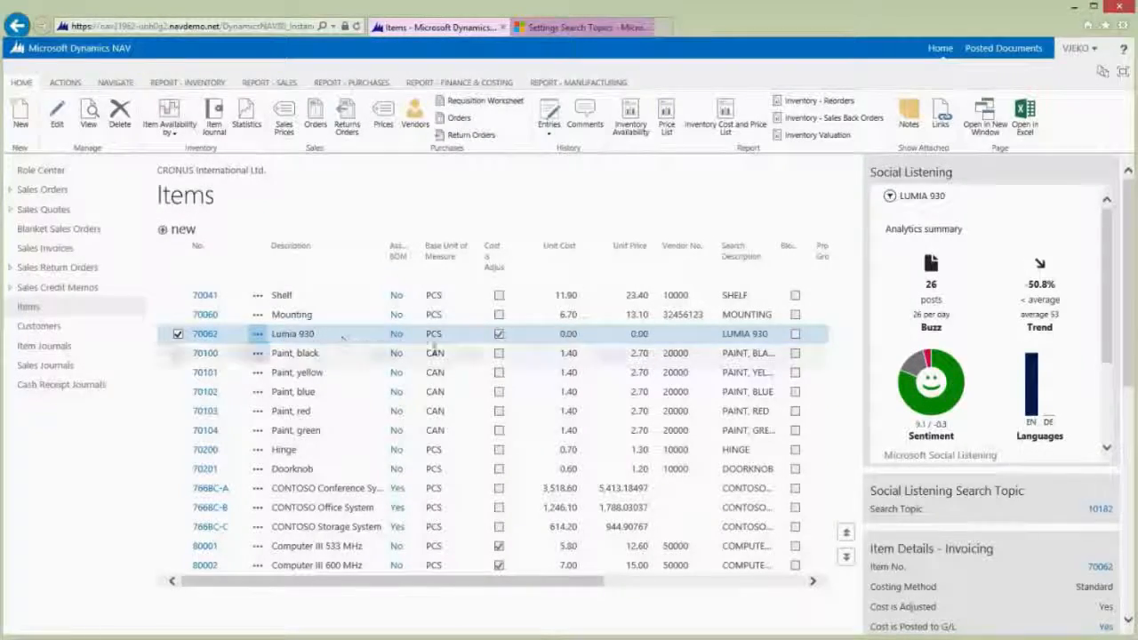
Step: Open the sentiment analytics of item Lumia 930, filter them to Twitter, and look at the positive posts
left_click(931, 414)
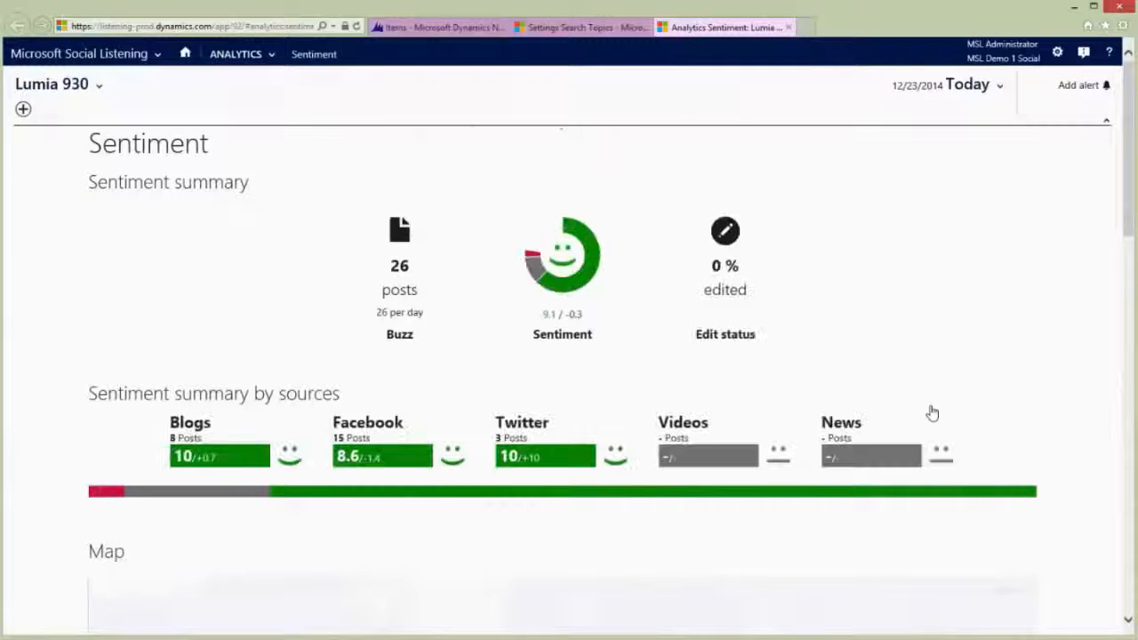
left_click(516, 426)
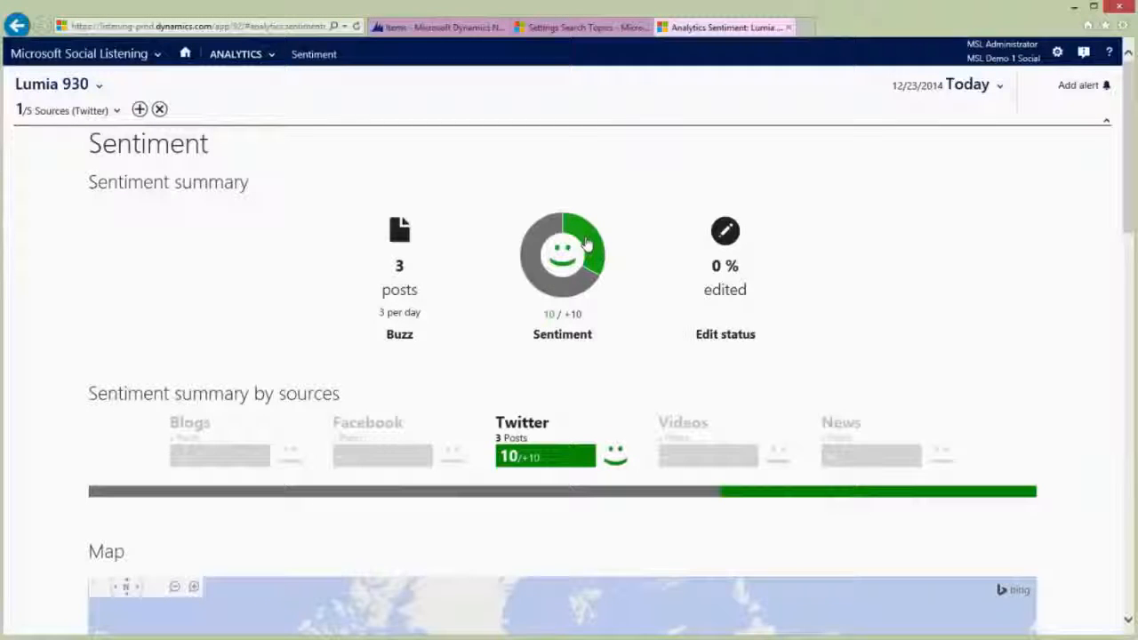
left_click(587, 243)
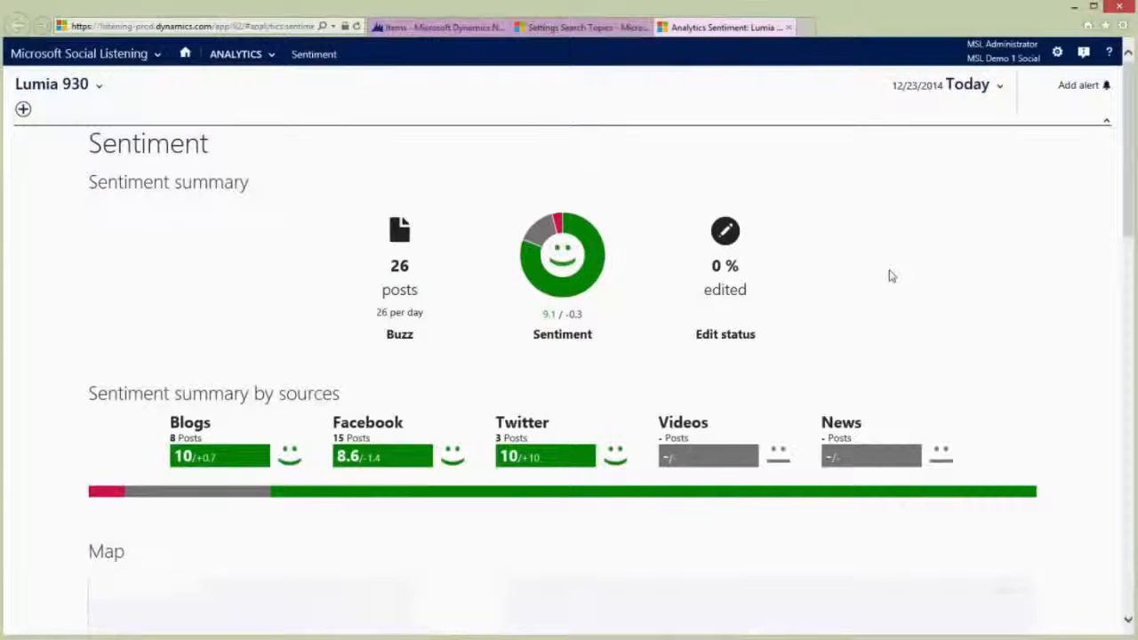
Step: Open the negative posts about Lumia 930 and change the sentiment of the Facebook post to Positive
left_click(558, 223)
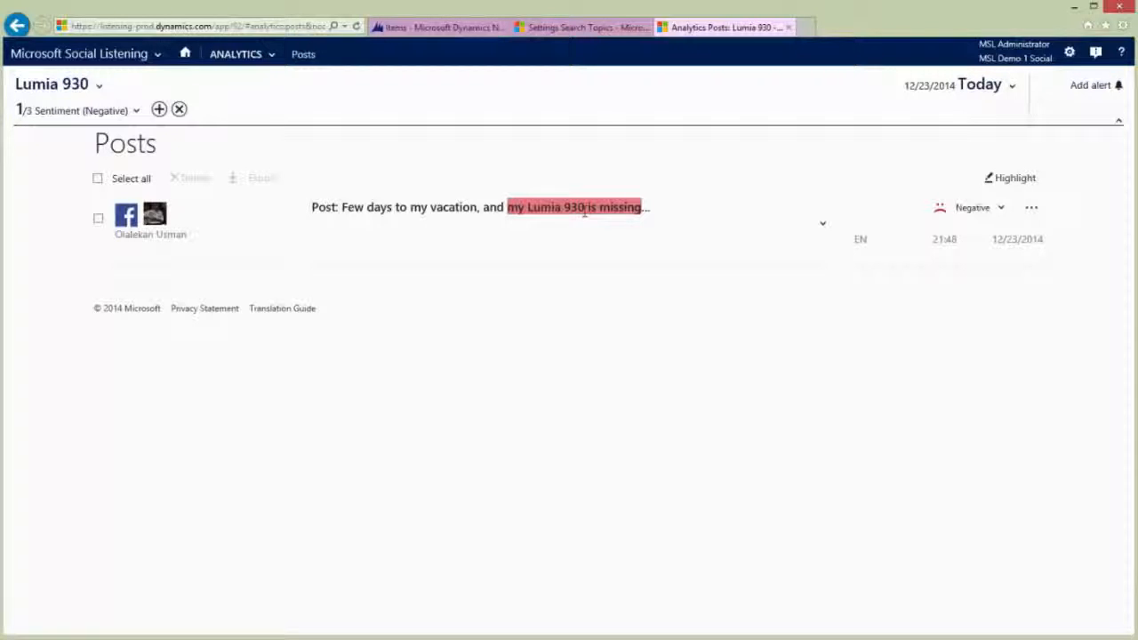
left_click(996, 213)
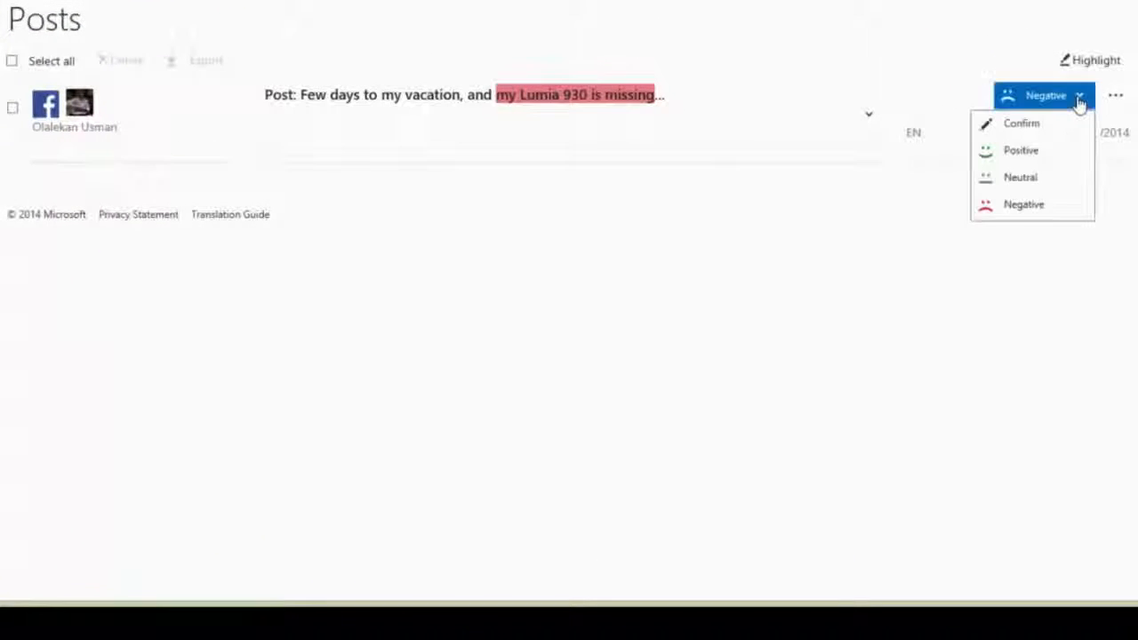
left_click(1014, 151)
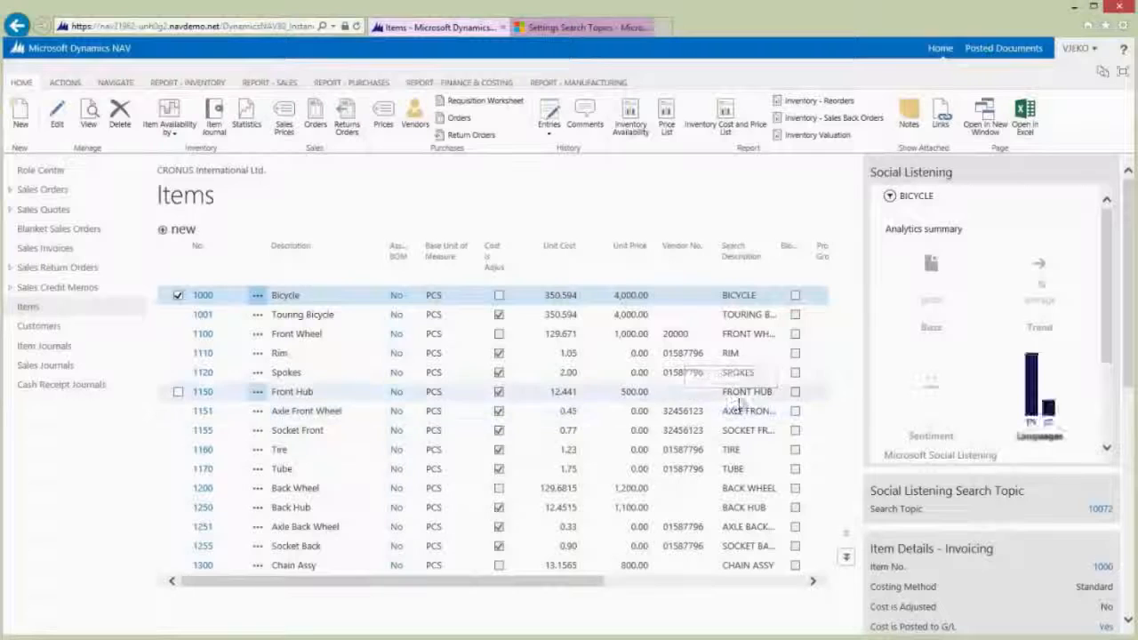
Step: Open the sentiment analytics of item 1000 Bicycle and review its negative posts
left_click(929, 404)
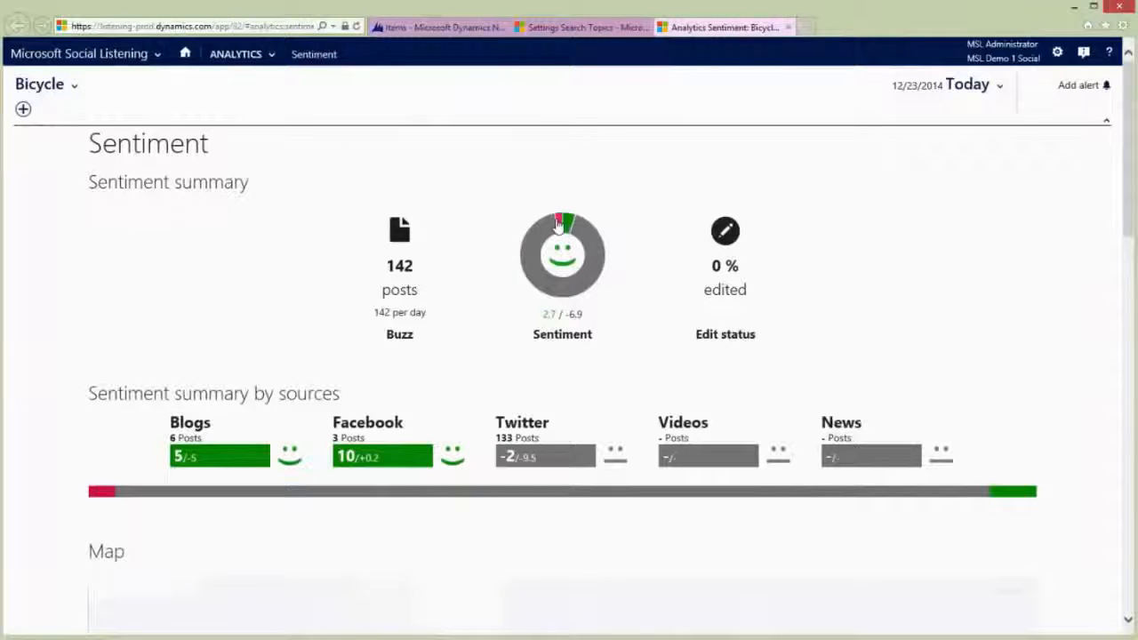
left_click(558, 224)
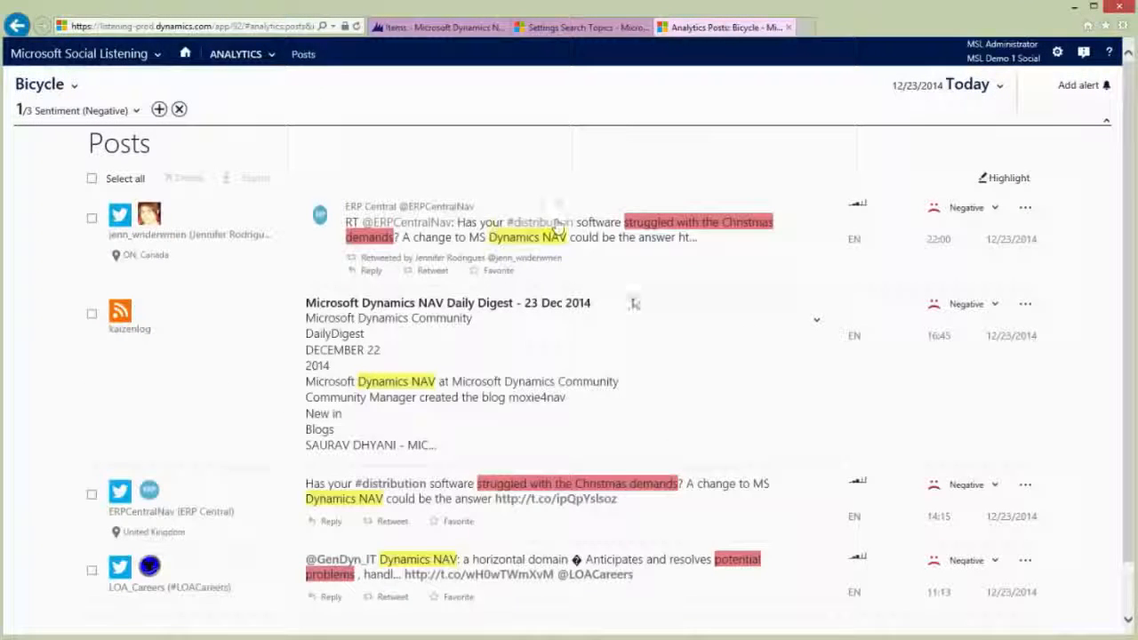
scroll(651, 328, "down", 2)
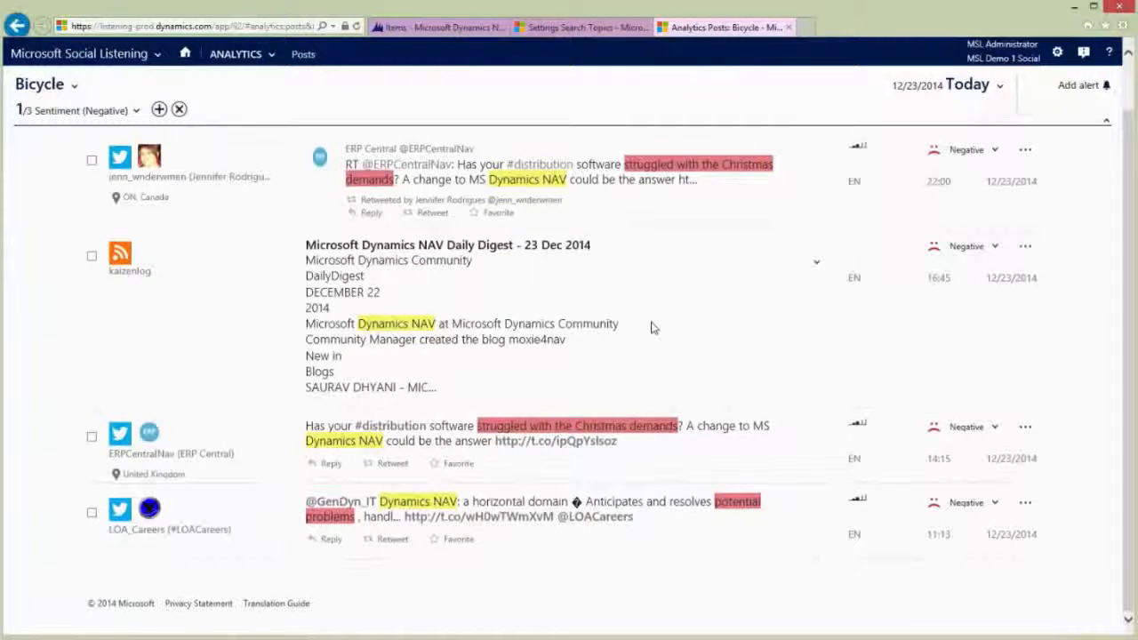
scroll(651, 328, "up", 2)
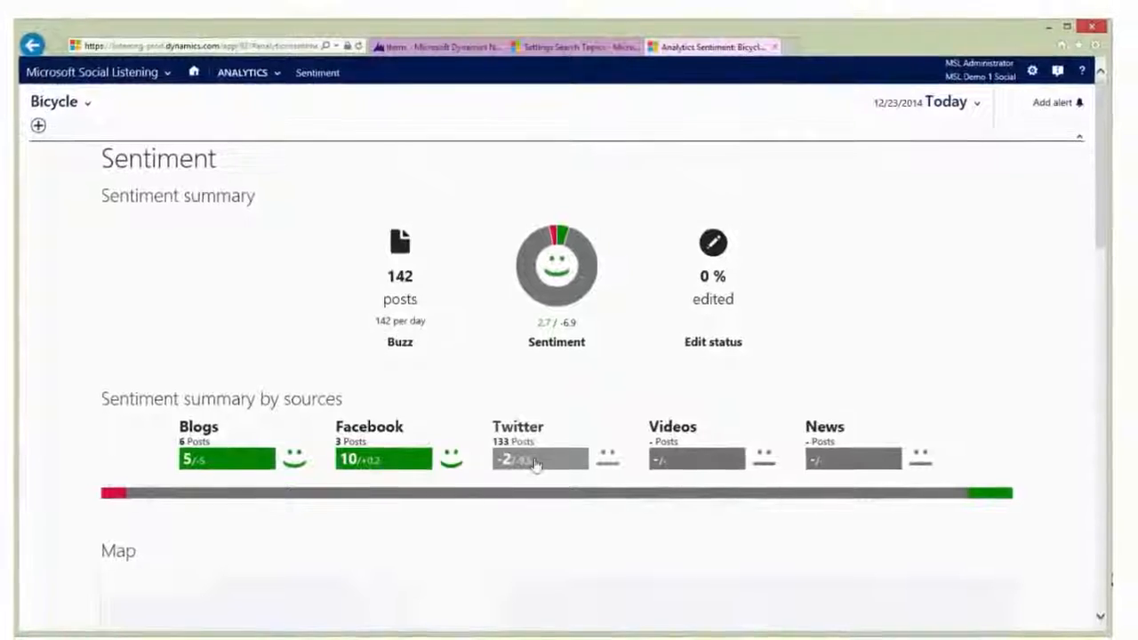
Step: Filter the Bicycle sentiment to Twitter, enlarge the map around Spain, and review the posts from that location
left_click(534, 464)
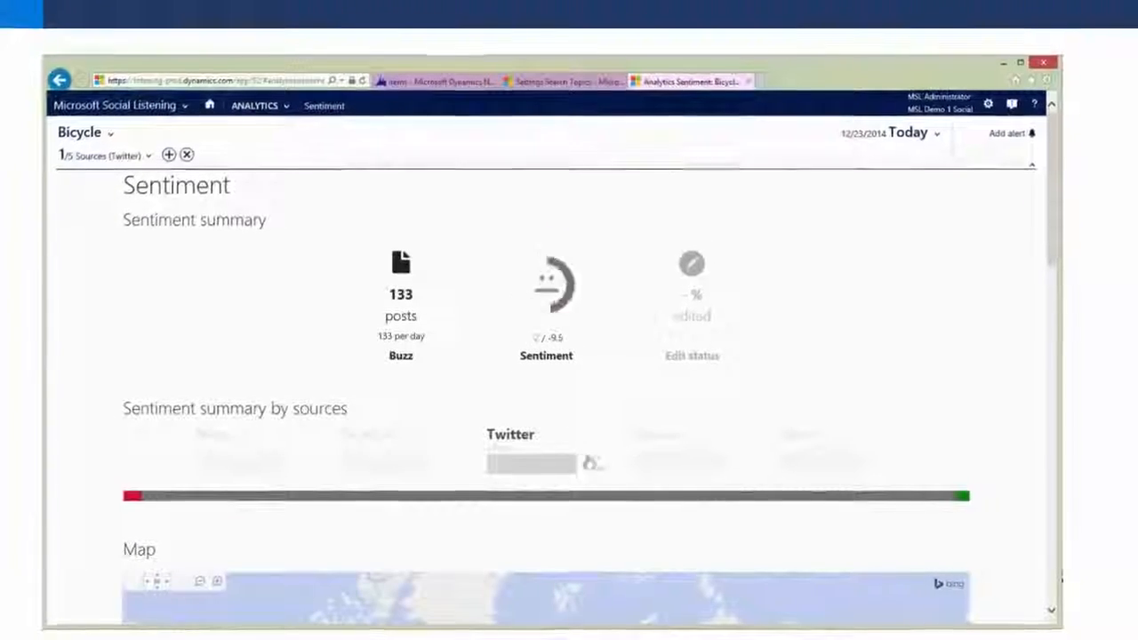
scroll(733, 417, "down", 3)
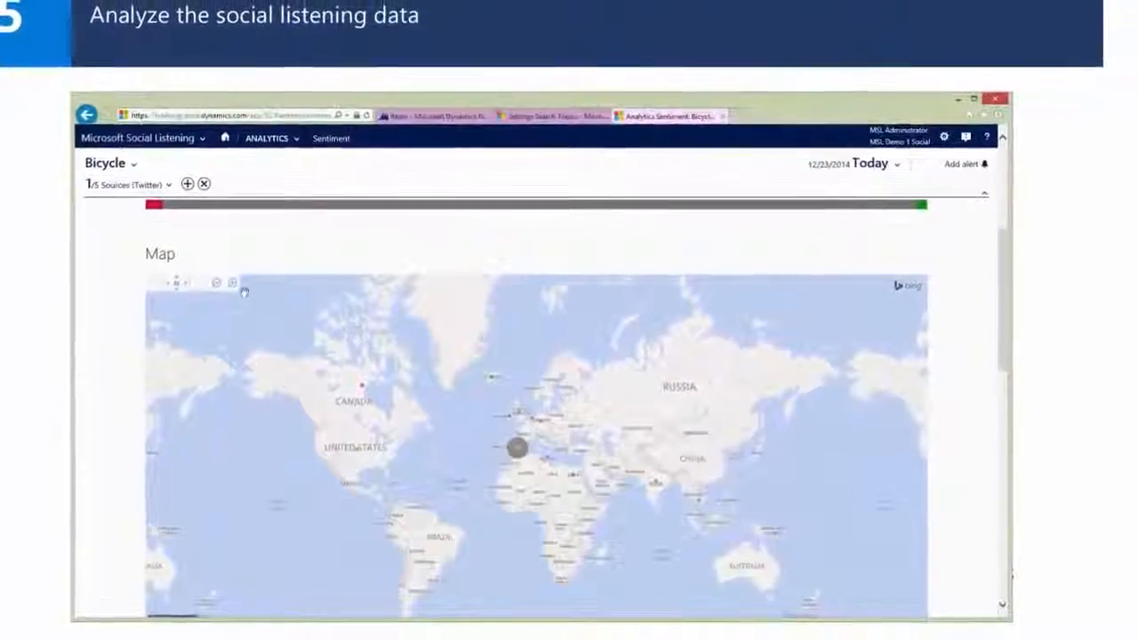
left_click(236, 291)
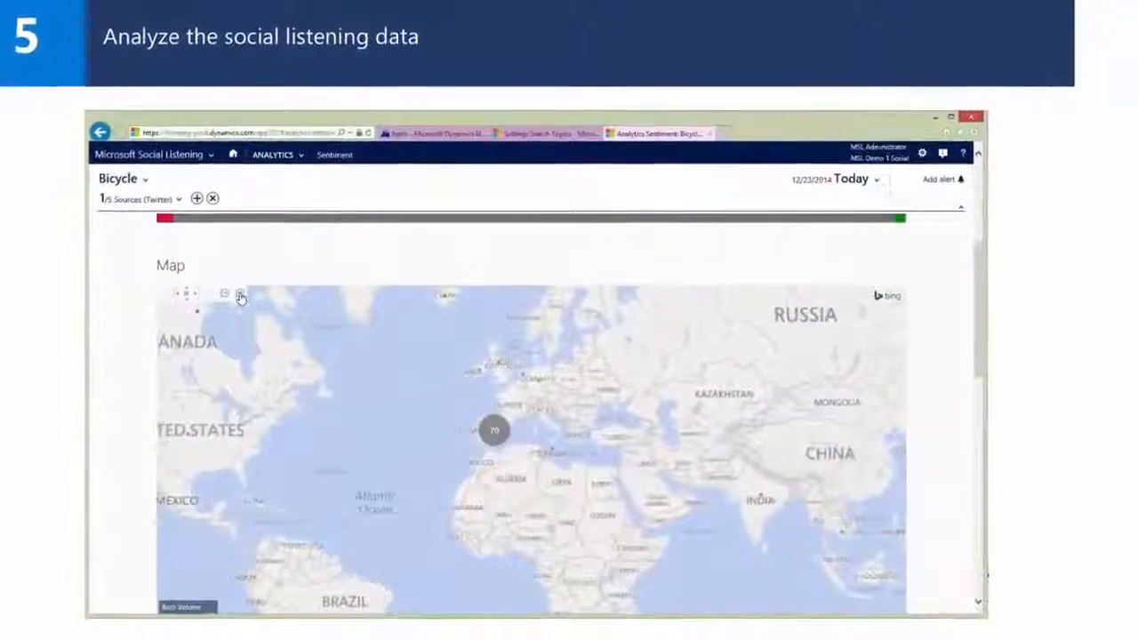
left_click(237, 291)
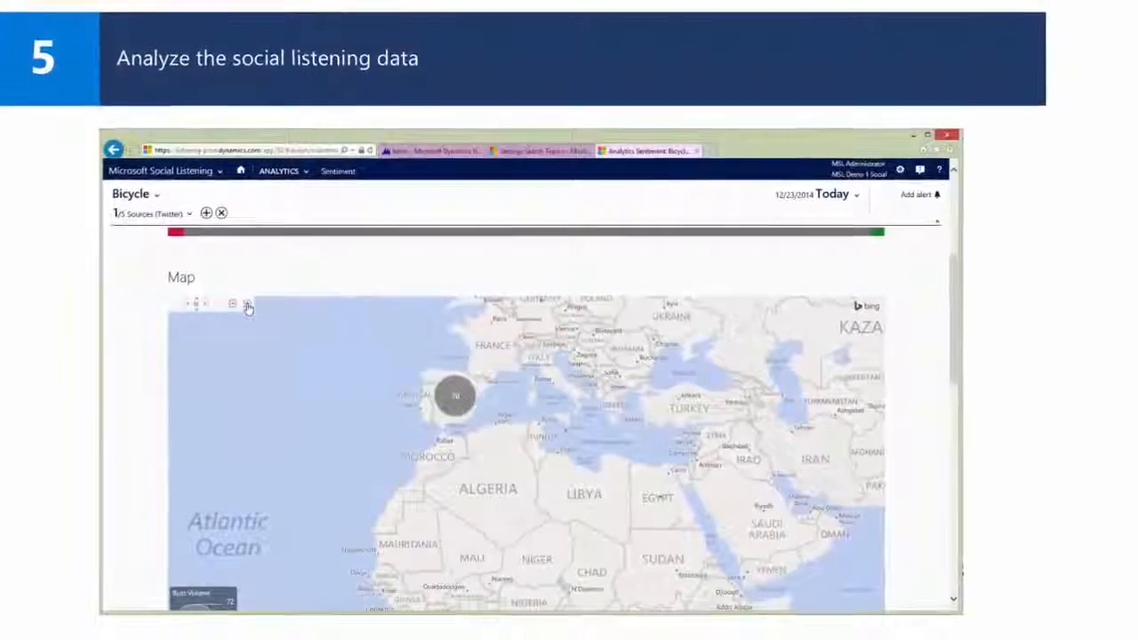
left_click(454, 404)
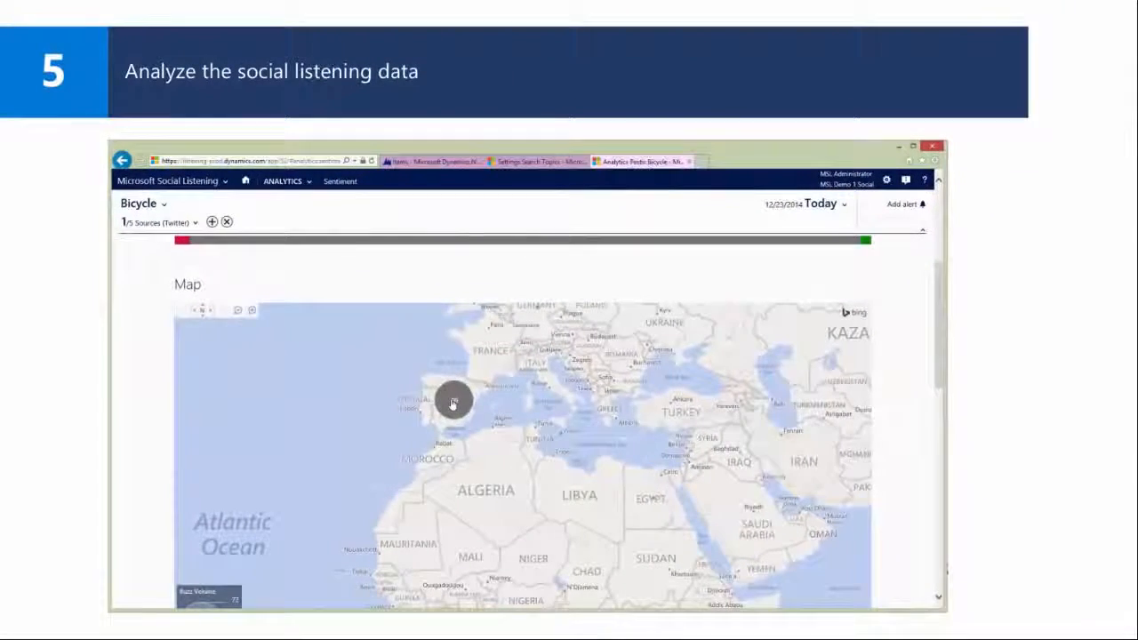
scroll(635, 396, "down", 3)
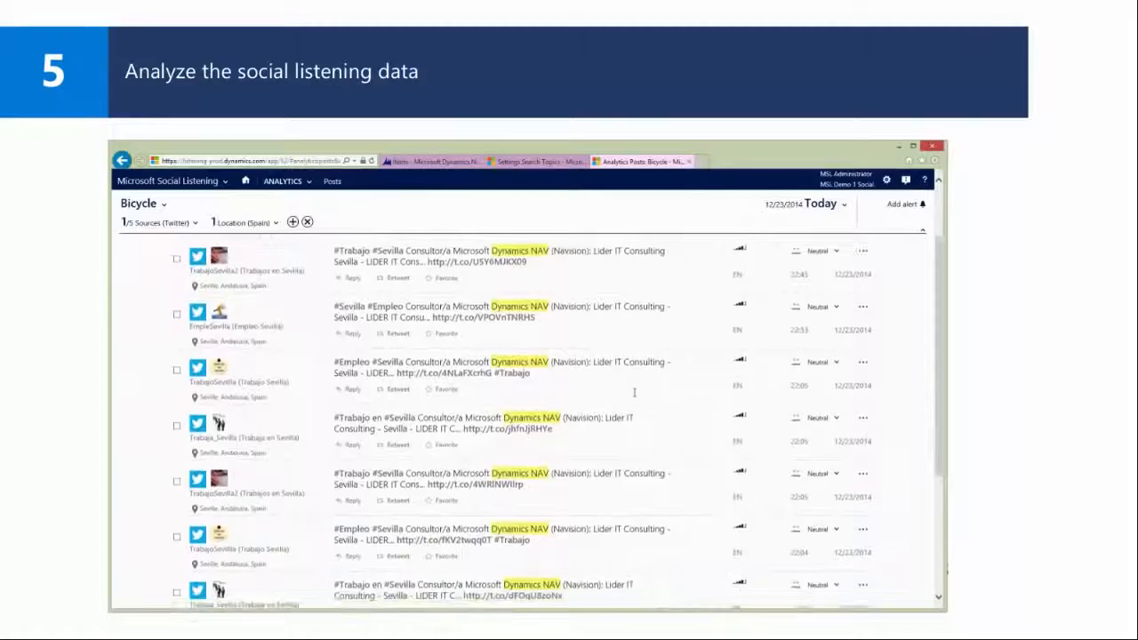